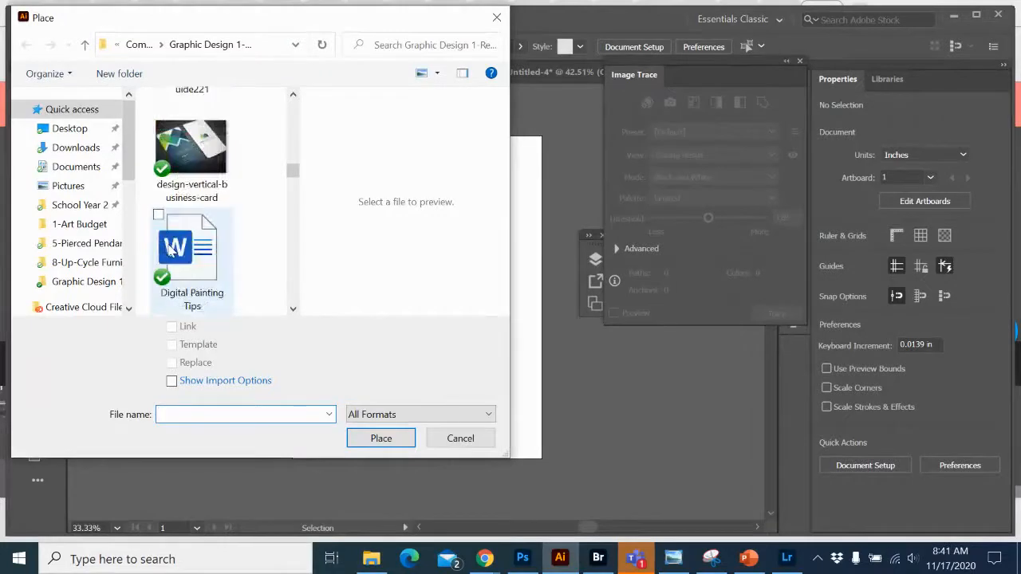
Place Pear-snip.PNG beside the artboard and enlarge it to about 5.48 by 7.06 in
scroll(167, 250, "down", 8)
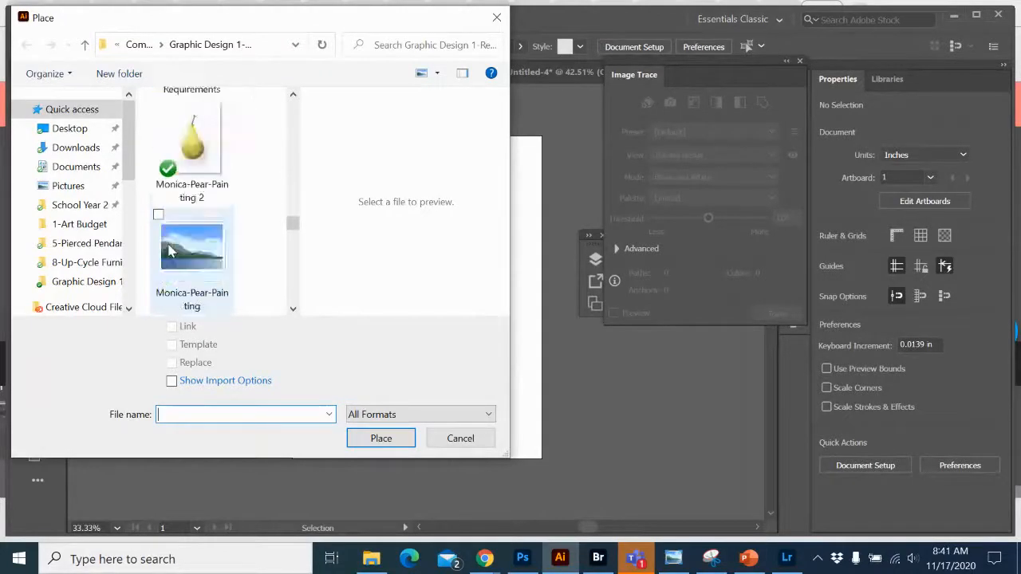
scroll(168, 250, "down", 2)
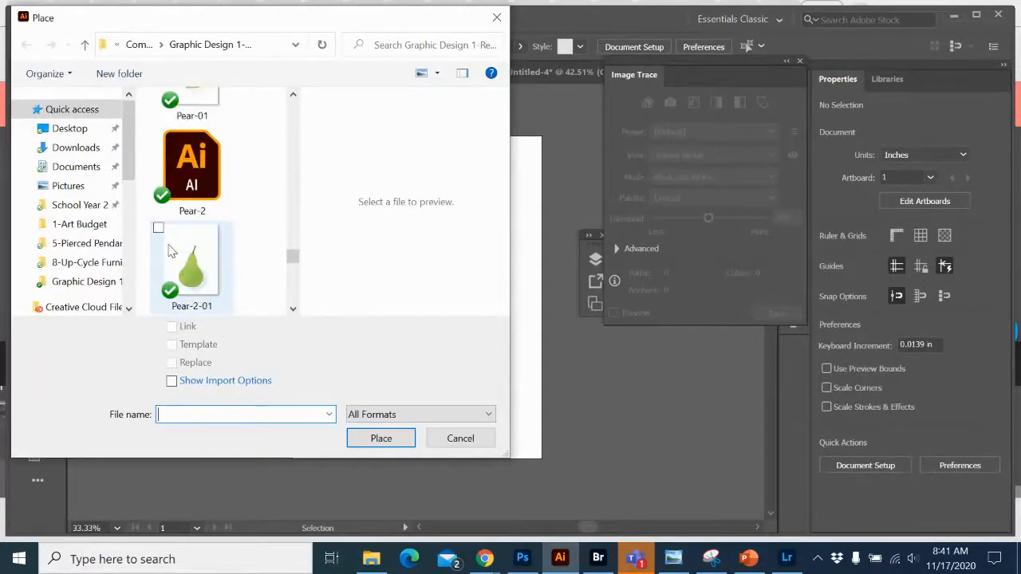
double_click(180, 257)
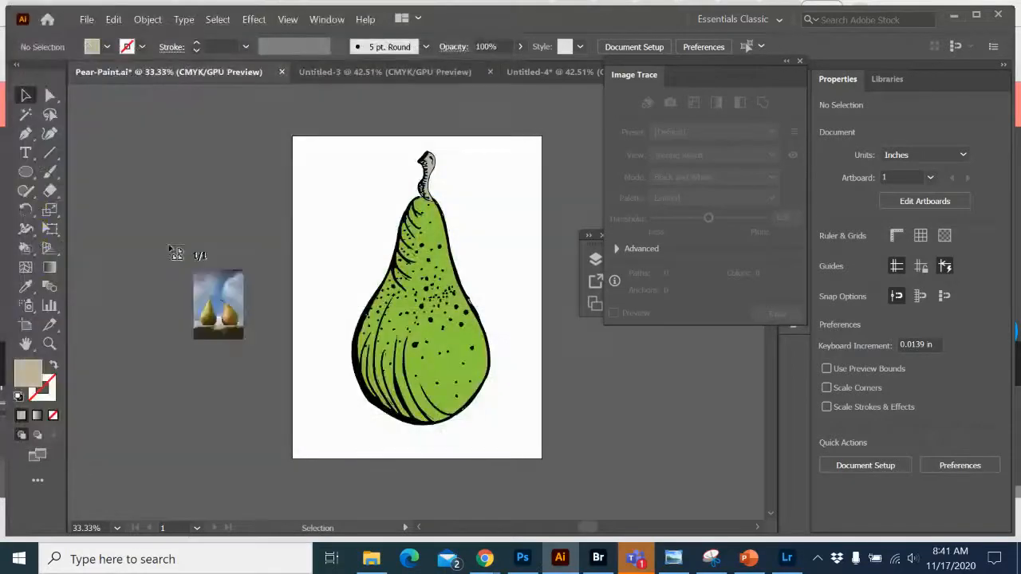
left_click(146, 164)
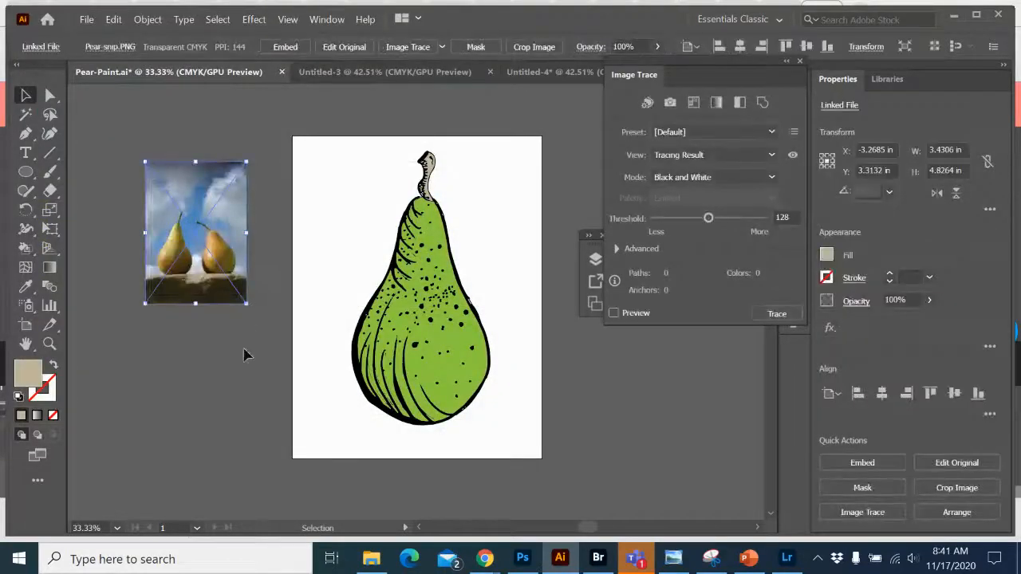
left_click_drag(246, 305, 308, 373)
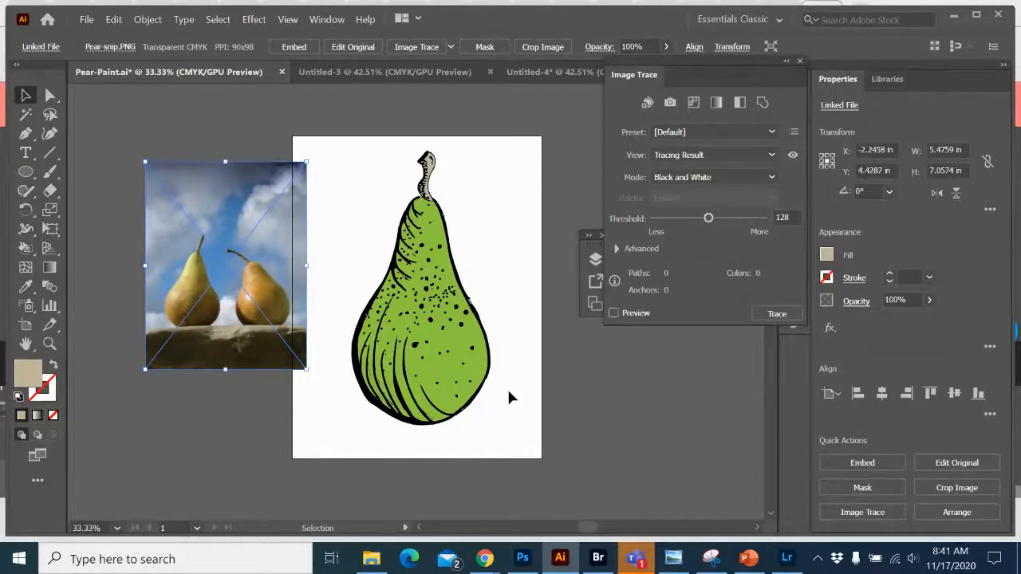
left_click_drag(235, 253, 199, 241)
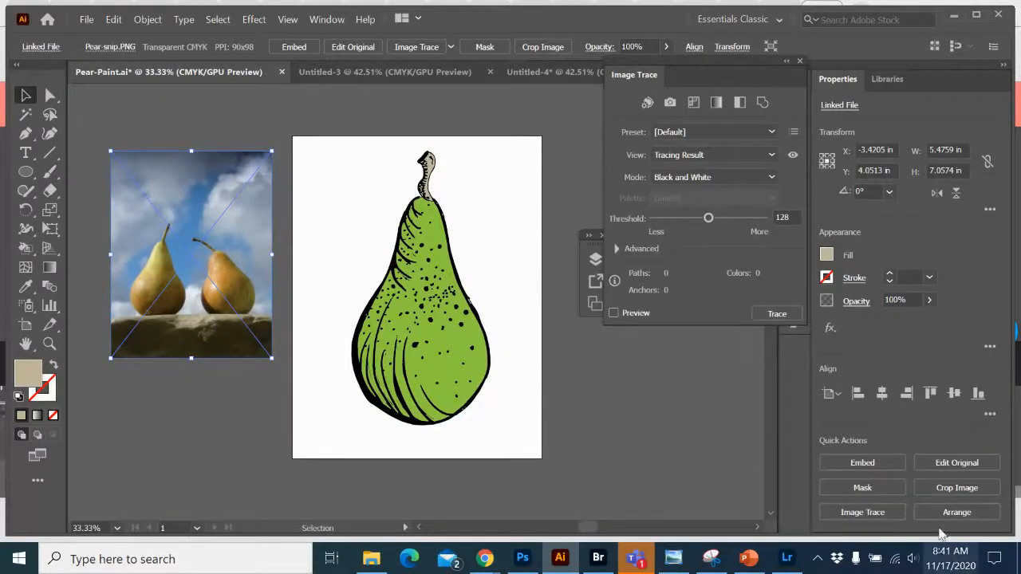
Crop the placed photo to the left pear only, about 2.62 by 4.50 in, accepting that a copy is embedded
left_click(966, 490)
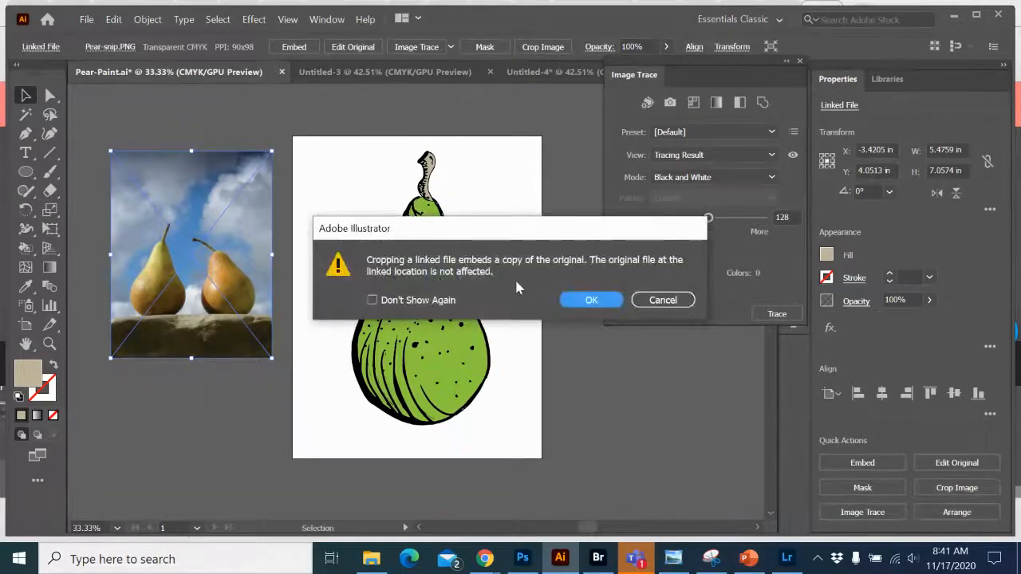
left_click(587, 302)
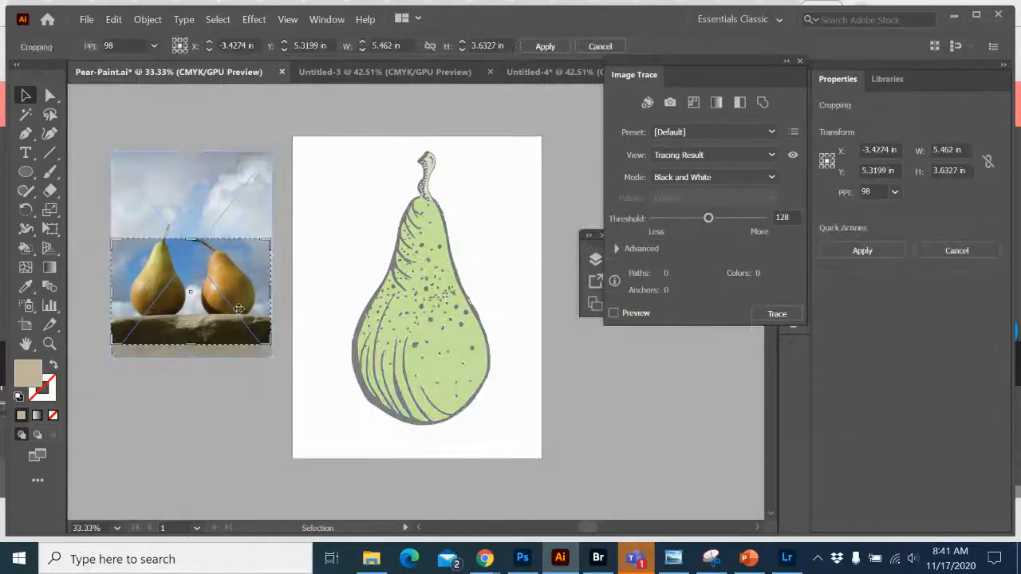
left_click_drag(270, 239, 192, 213)
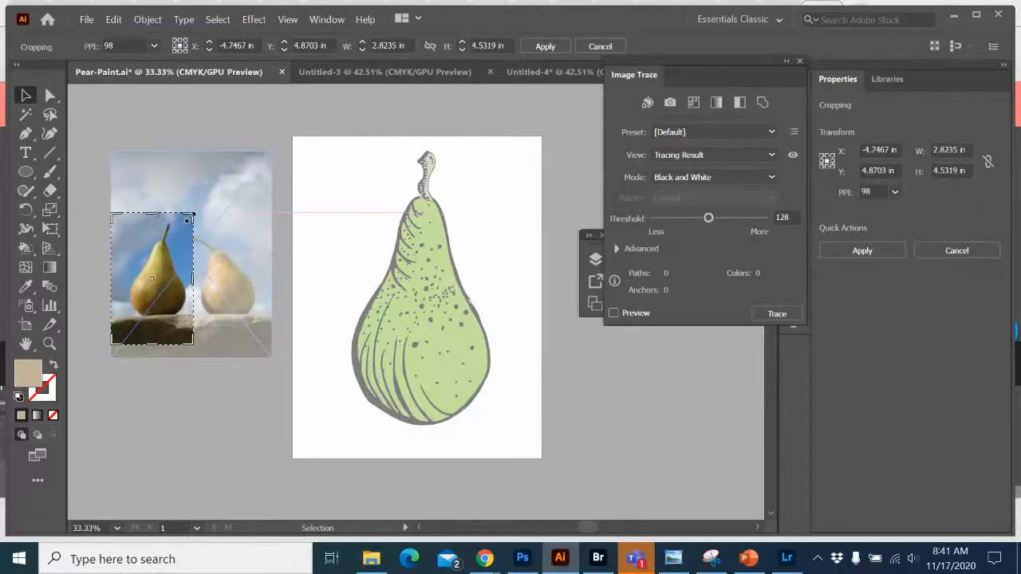
left_click_drag(115, 216, 117, 214)
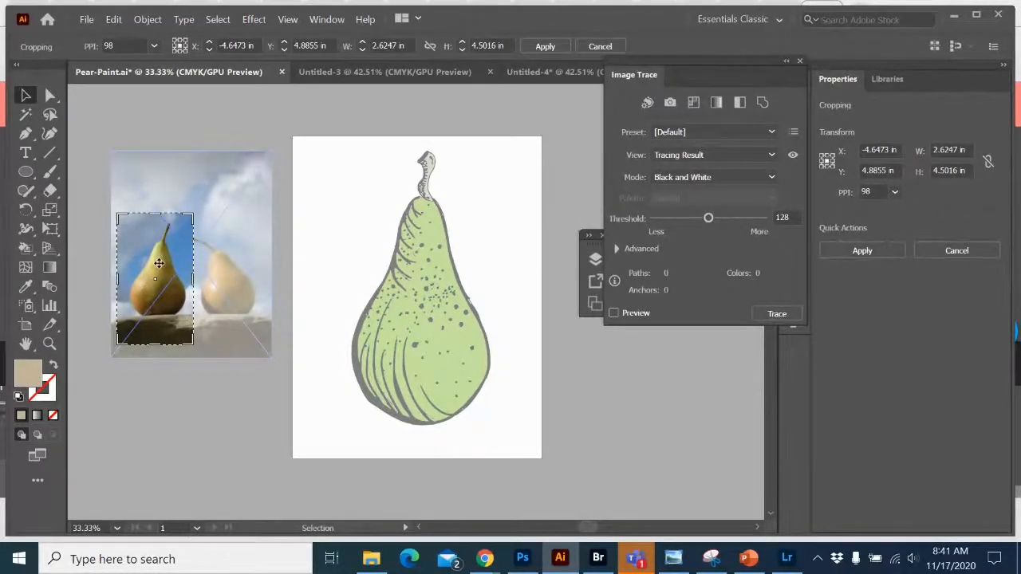
key("Return")
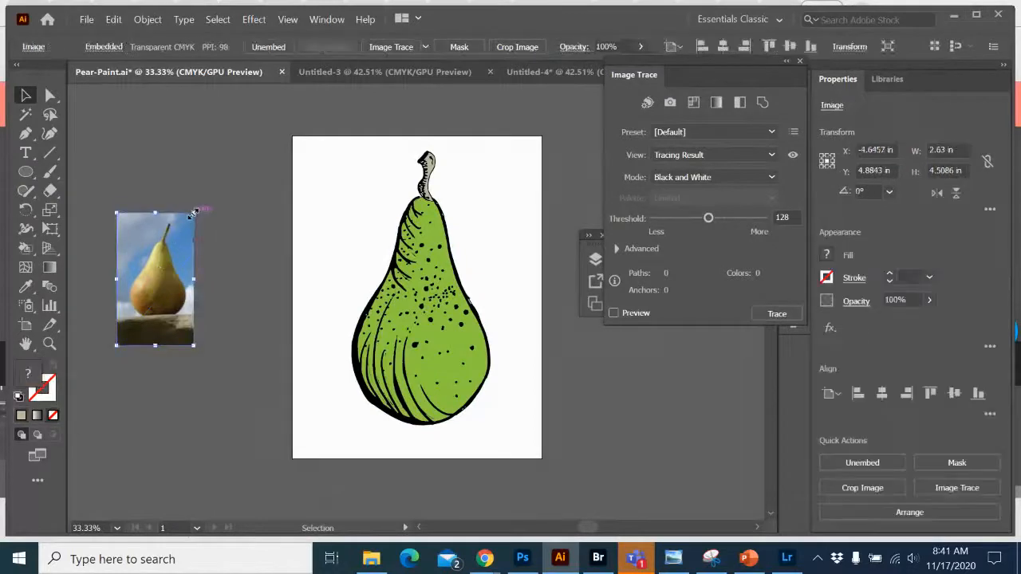
Enlarge the cropped pear photo proportionally to about 4.99 by 8.55 in and position it beside the drawn pear, clear of the artboard
left_click_drag(193, 214, 276, 114)
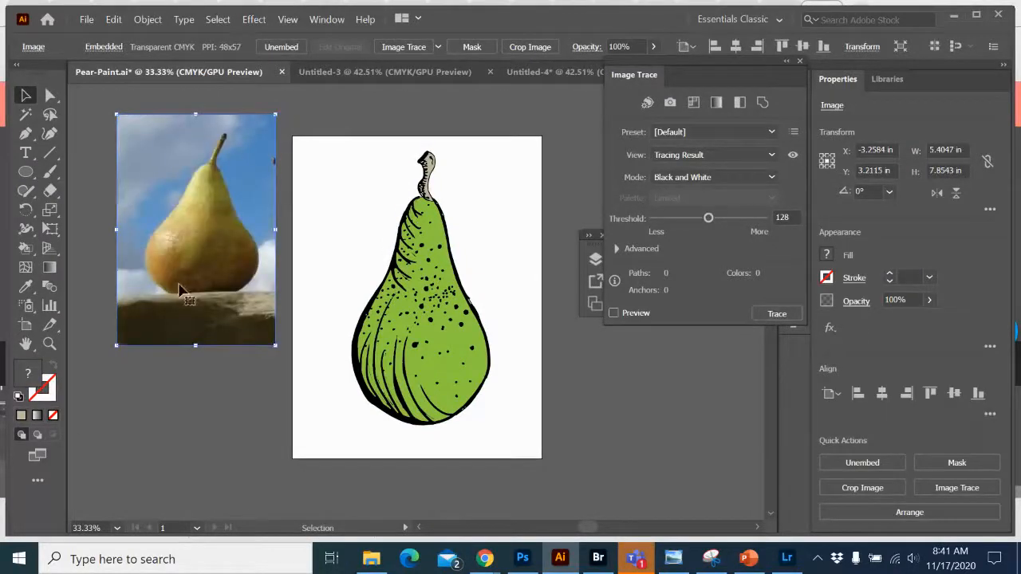
key("ctrl+z")
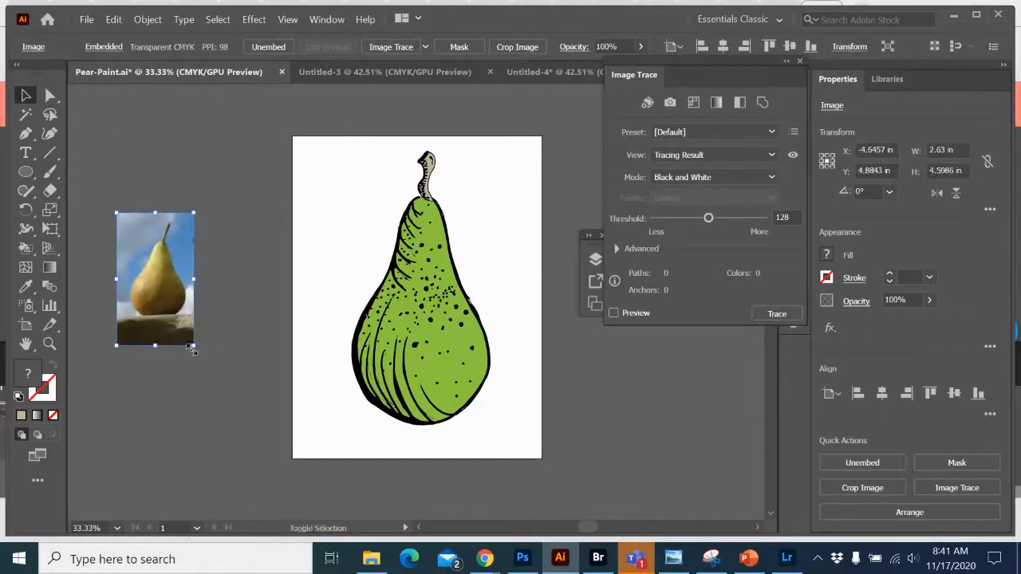
left_click_drag(191, 348, 338, 467)
left_click_drag(240, 392, 247, 326)
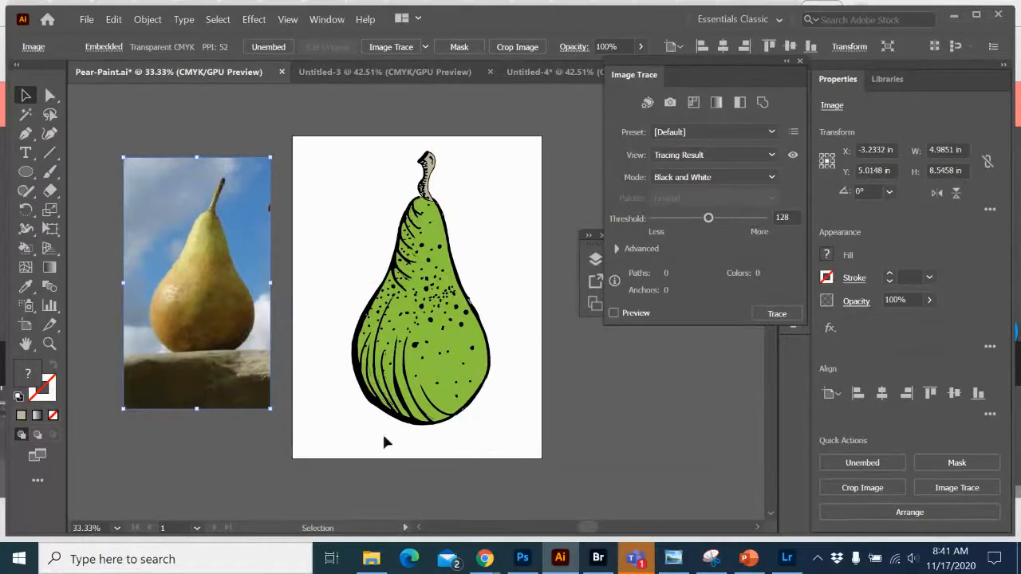
left_click(607, 394)
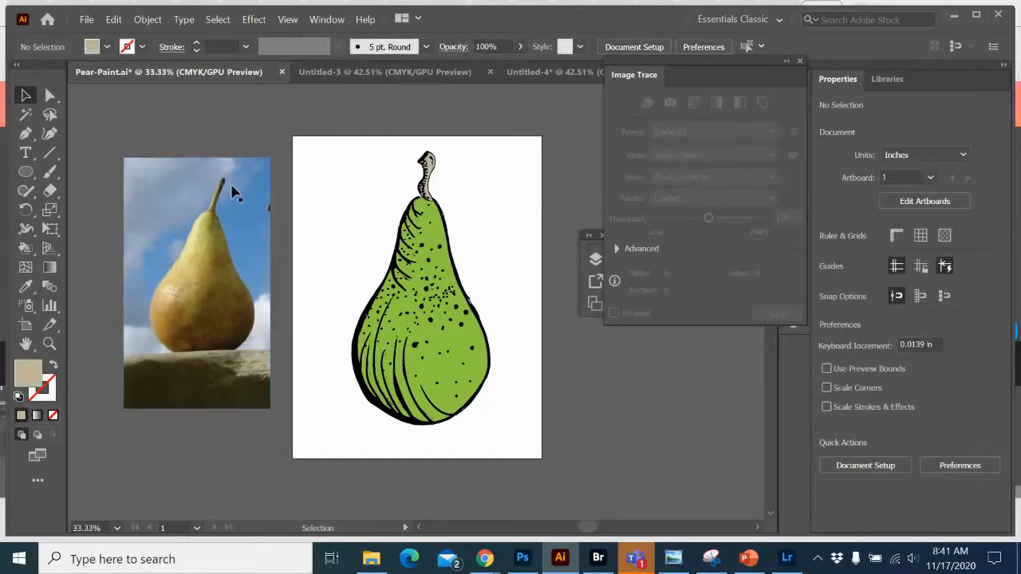
Trace a narrow closed highlight shape with the Pen tool along the photo pear's upper left edge
left_click(24, 134)
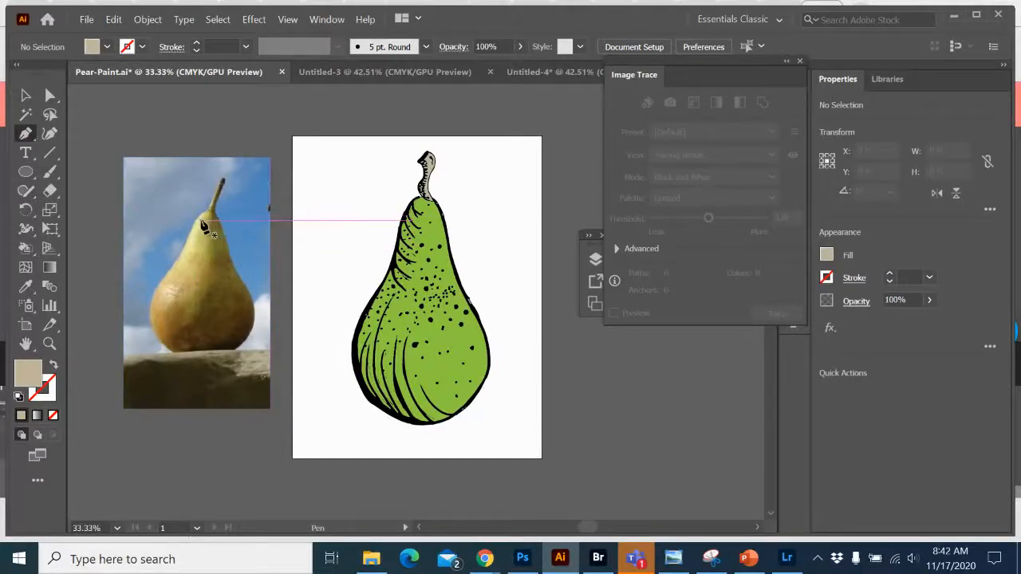
left_click(202, 221)
left_click(184, 257)
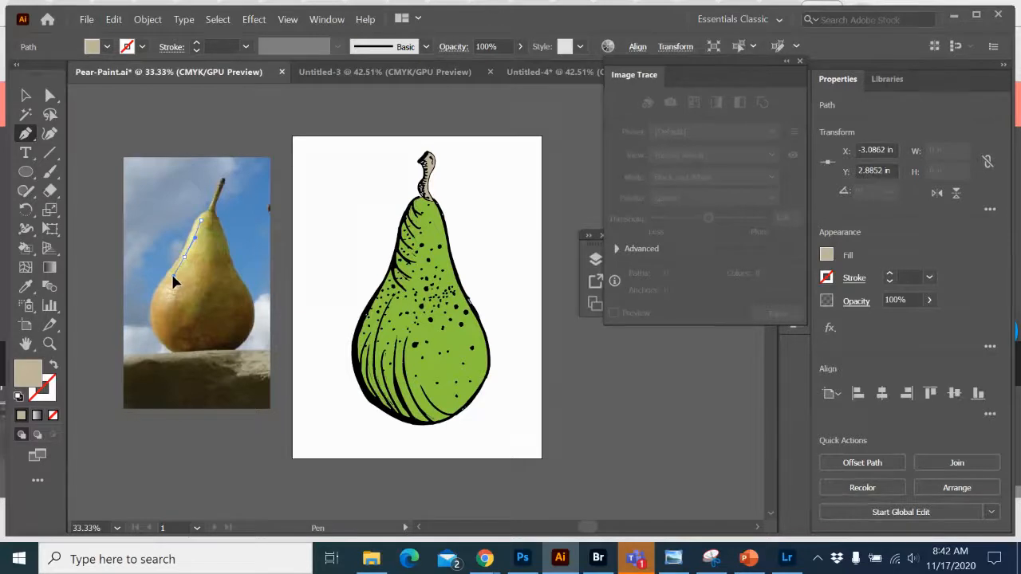
left_click(184, 279)
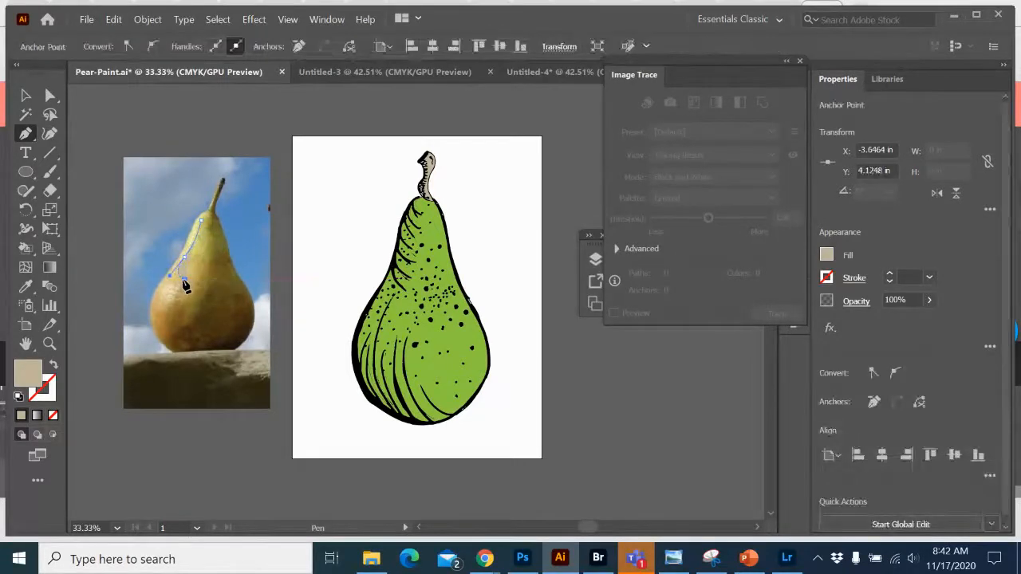
left_click(202, 224)
Trace a second, wider closed highlight shape with the Pen tool on the lower left bulge of the photo pear
mouse_move(161, 297)
left_mouse_down()
mouse_move(174, 284)
mouse_move(167, 308)
left_mouse_up()
left_click(189, 288)
left_click(174, 307)
left_click(161, 297)
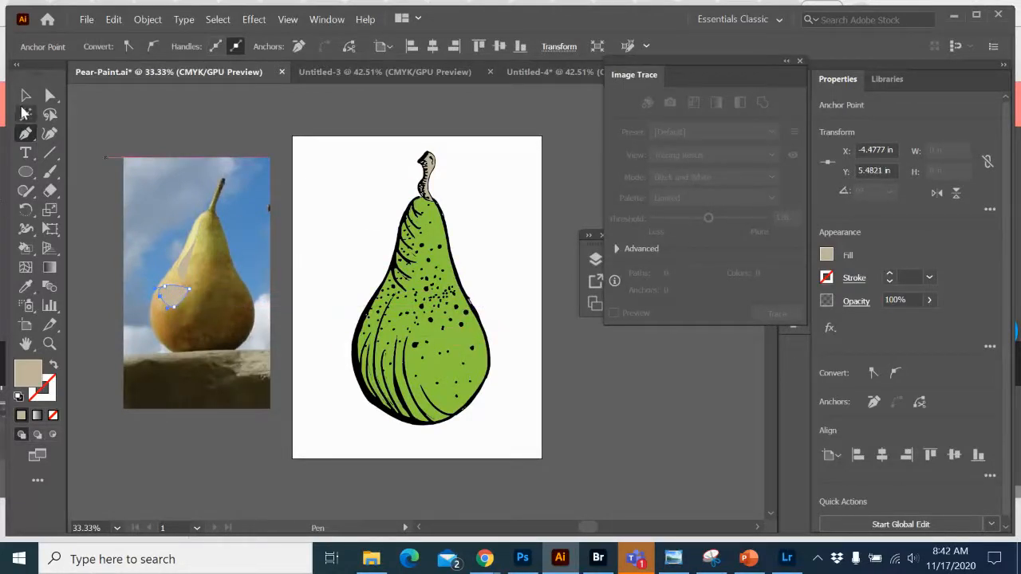
double_click(26, 371)
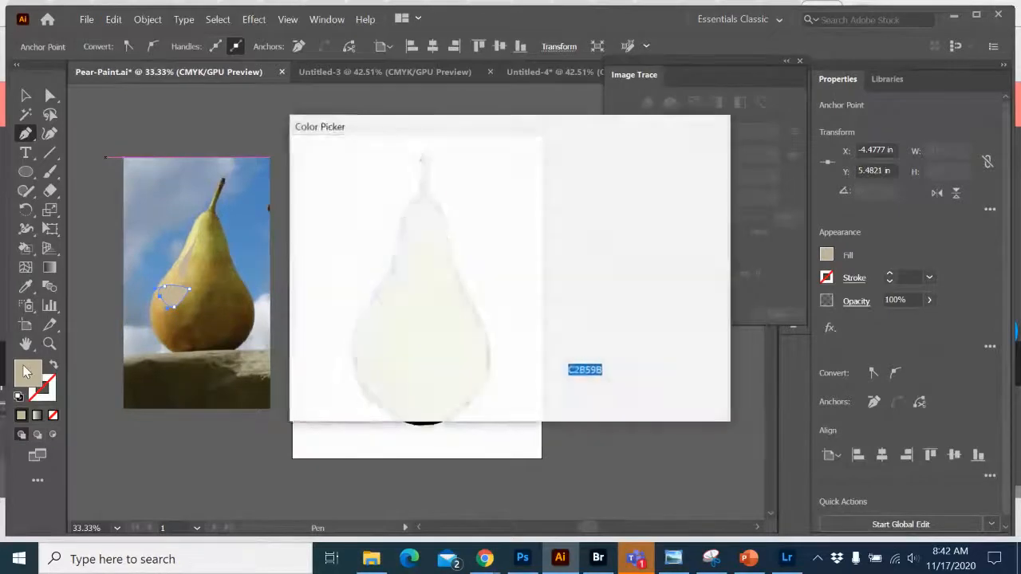
left_click(310, 175)
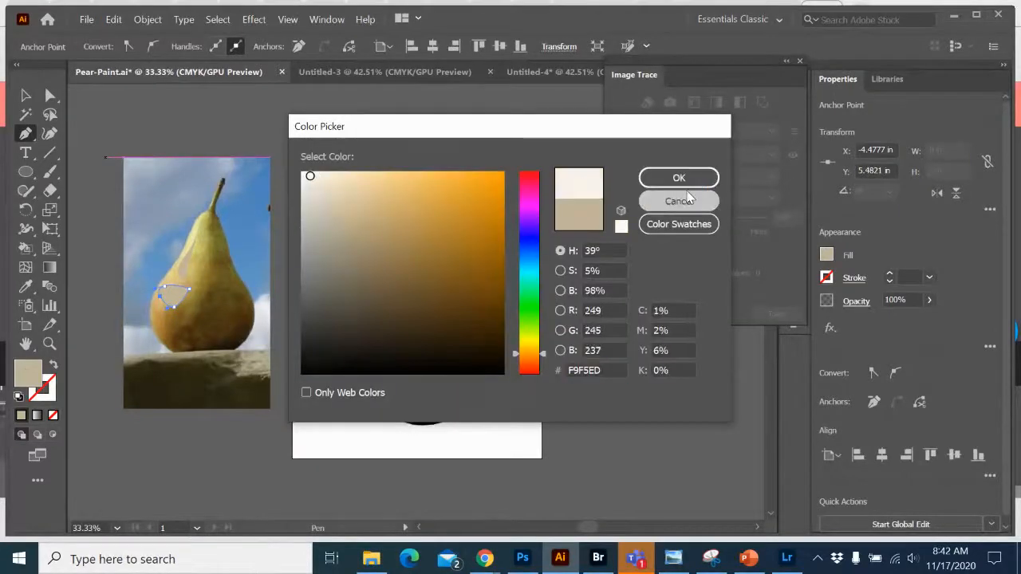
left_click(689, 199)
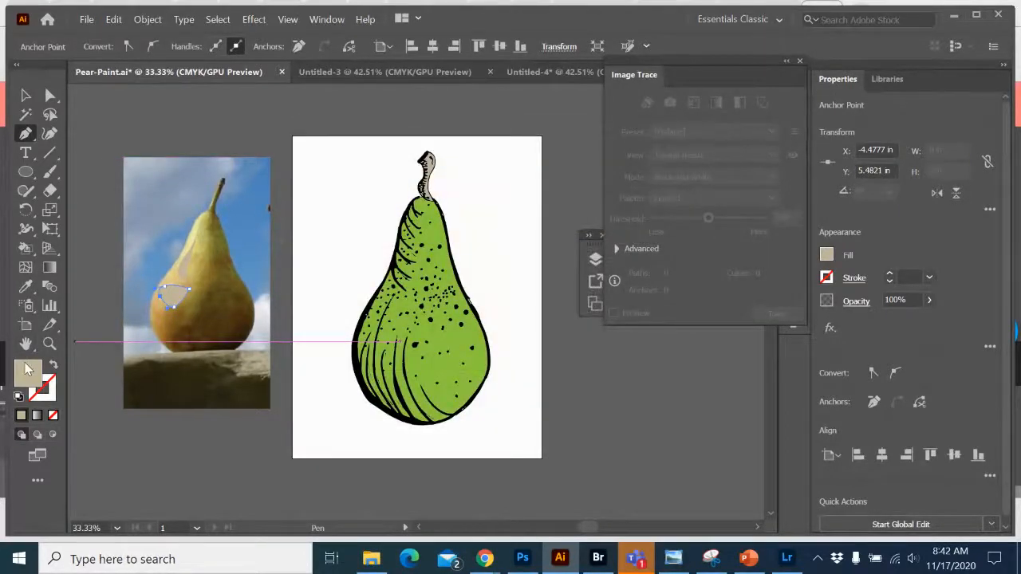
Set the fill of the lower highlight shape to the off-white colour EFEDEA
double_click(28, 369)
left_click(305, 184)
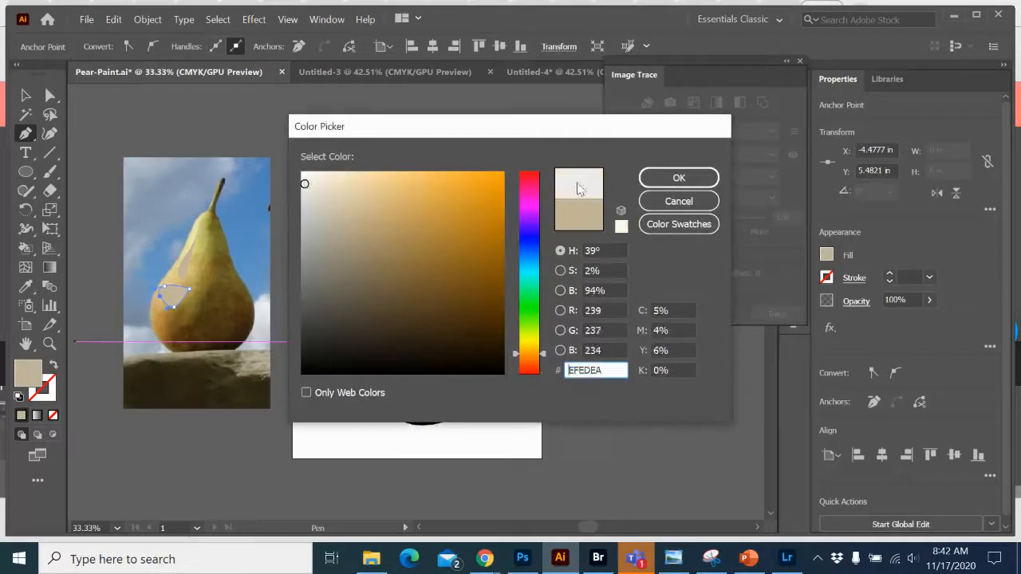
left_click(679, 177)
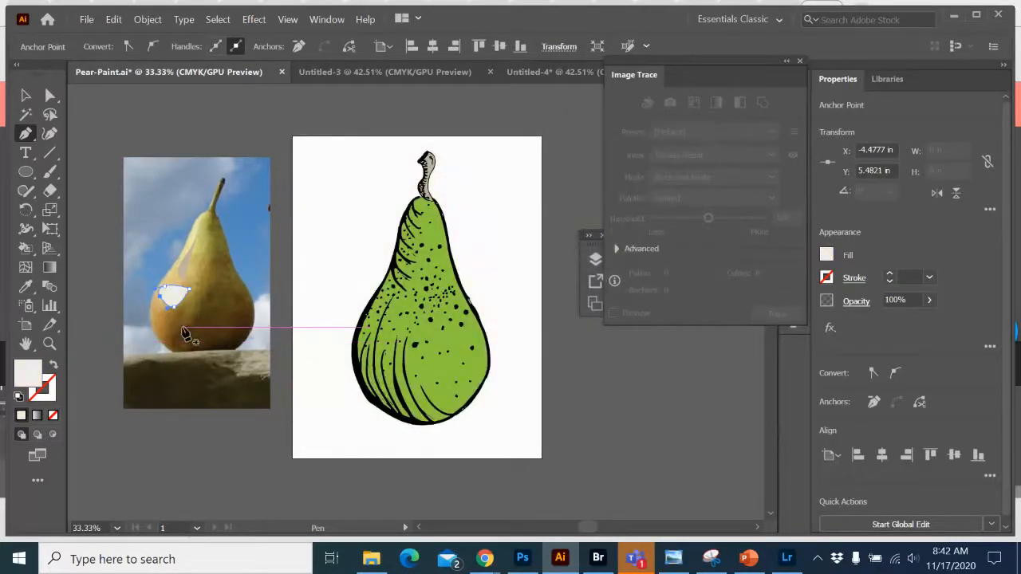
Move both highlights onto matching areas of the drawn pear, enlarging the lower one to about 1.78 by 1.30 in and rotating the narrow one about 12°
key("v")
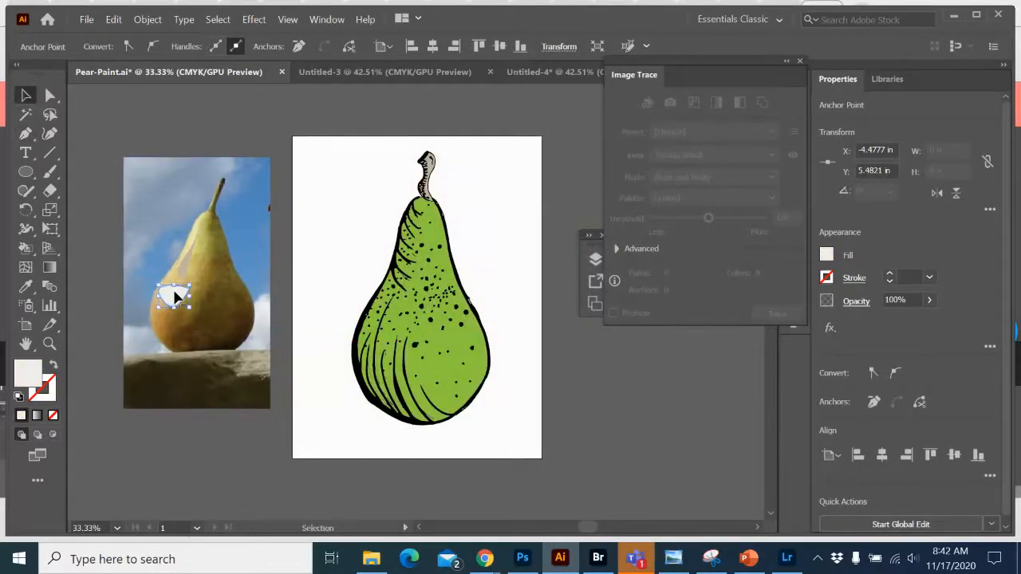
mouse_move(176, 296)
left_mouse_down()
mouse_move(347, 319)
mouse_move(391, 337)
mouse_move(419, 307)
mouse_move(385, 345)
left_mouse_up()
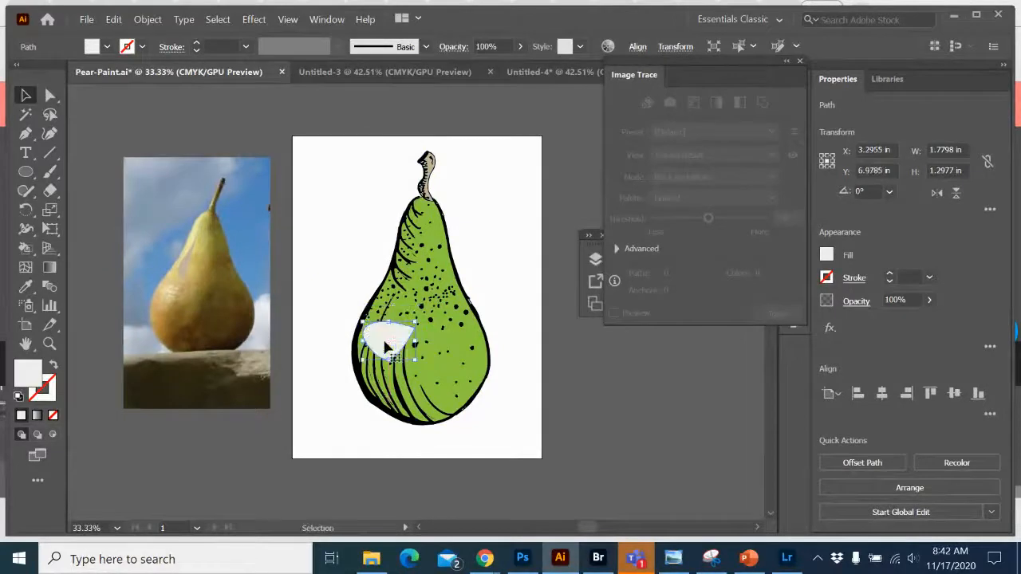
mouse_move(183, 270)
left_mouse_down()
mouse_move(367, 240)
mouse_move(400, 277)
left_mouse_up()
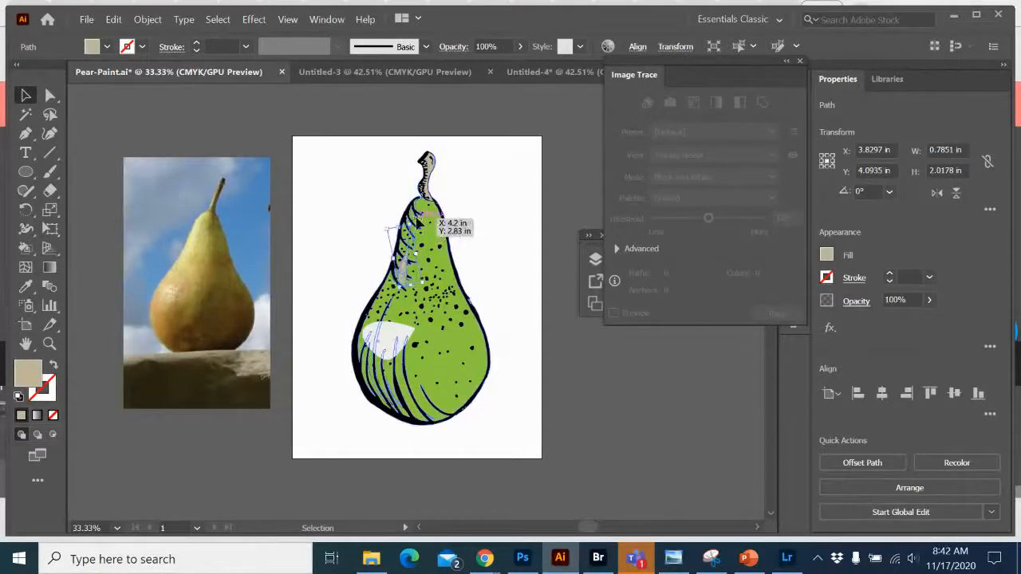
left_click_drag(418, 223, 419, 223)
Set the fill of the narrow upper highlight to the off-white colour EDE9E2 and deselect it
double_click(35, 364)
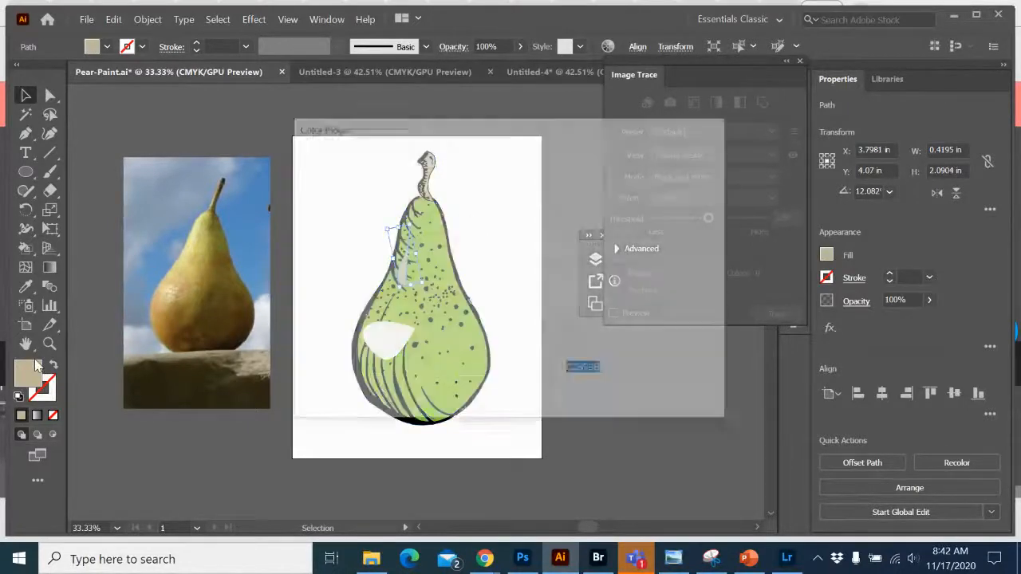
left_click(310, 184)
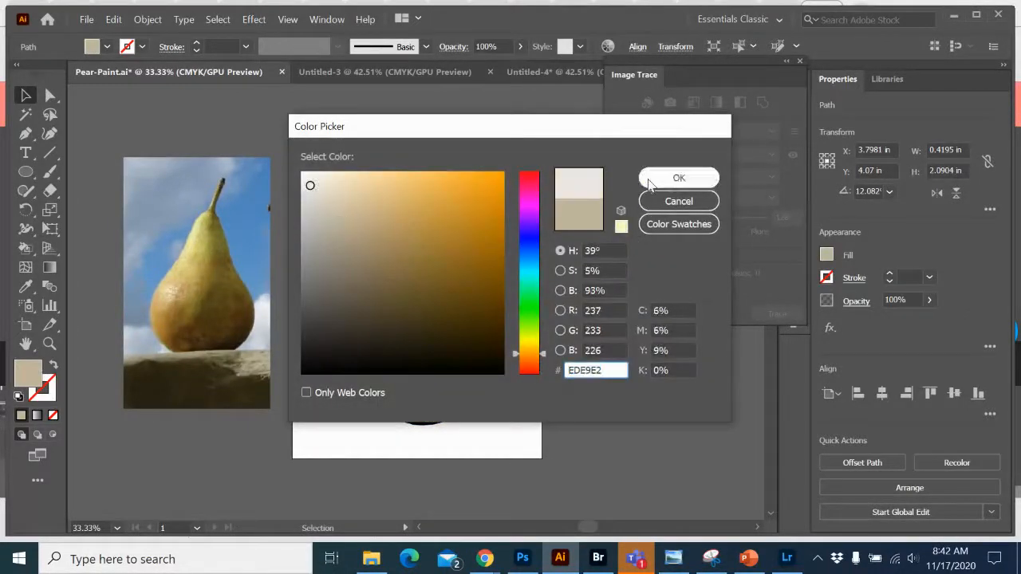
left_click(678, 177)
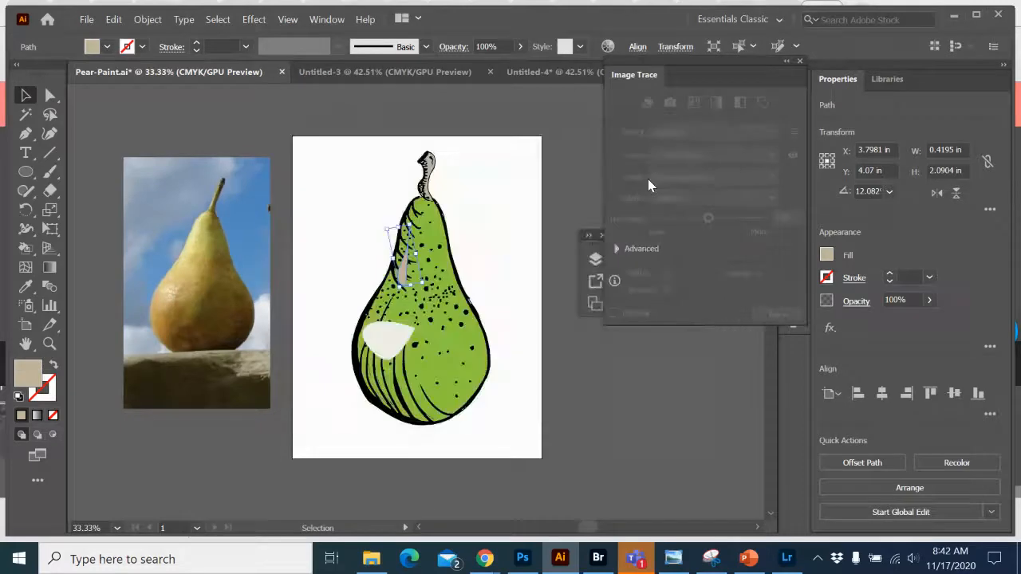
left_click(168, 128)
Lower the opacity of both highlight shapes on the drawn pear to 23%
left_click(406, 267)
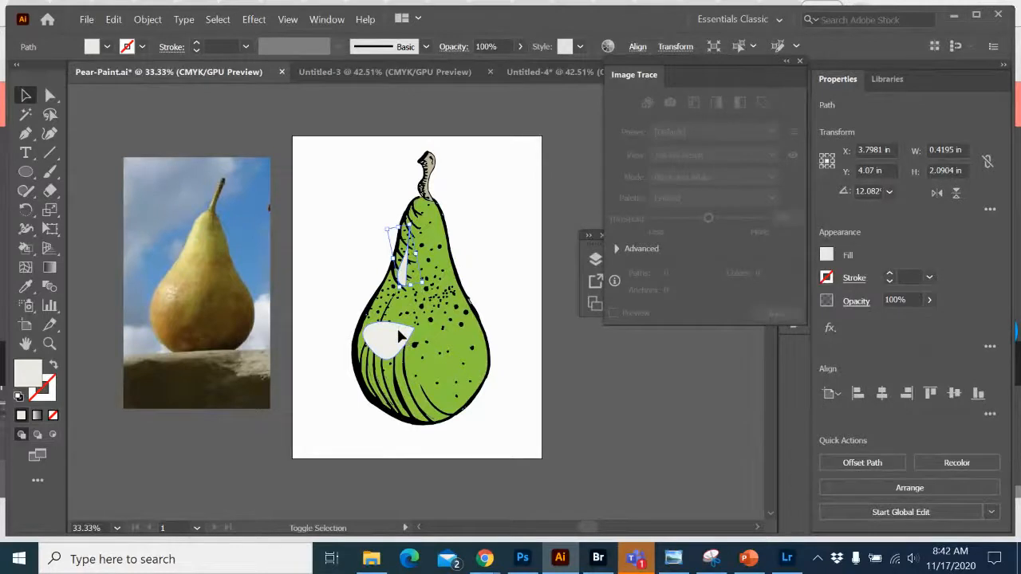
left_click(401, 336, "shift")
left_click(520, 47)
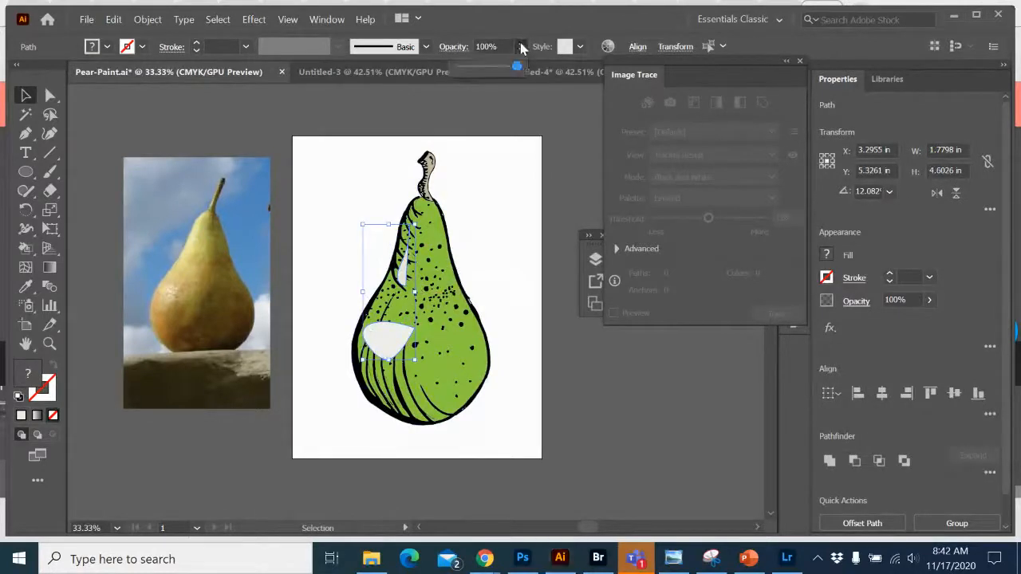
left_click(474, 64)
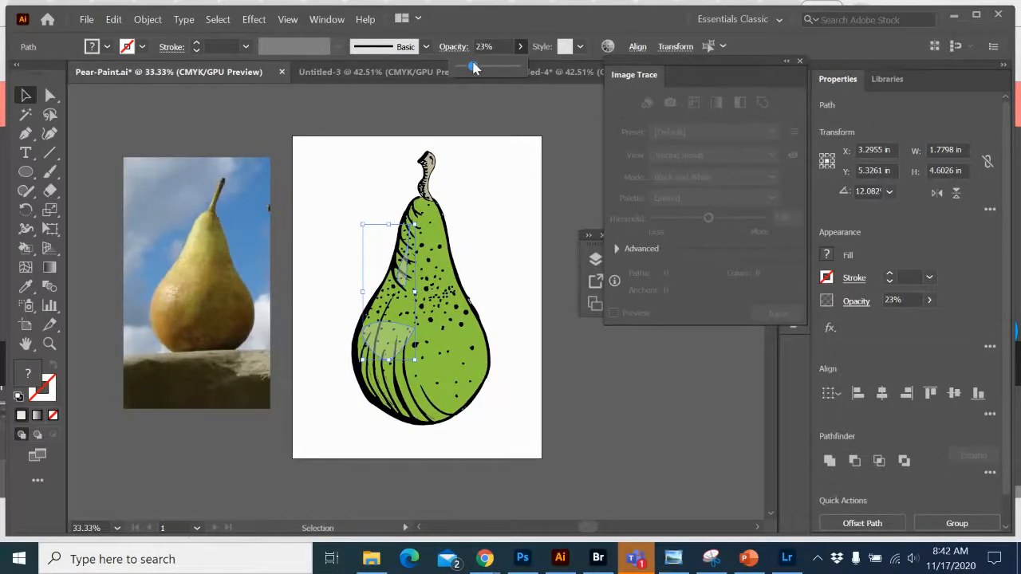
left_click(526, 141)
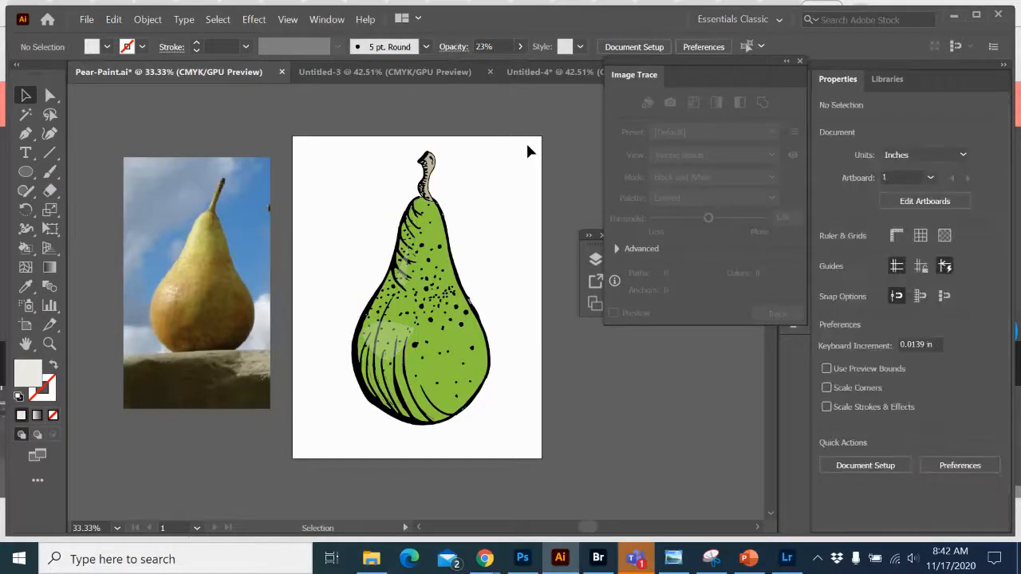
Set the opacity of both highlight shapes on the drawn pear to 29%
left_click(399, 339)
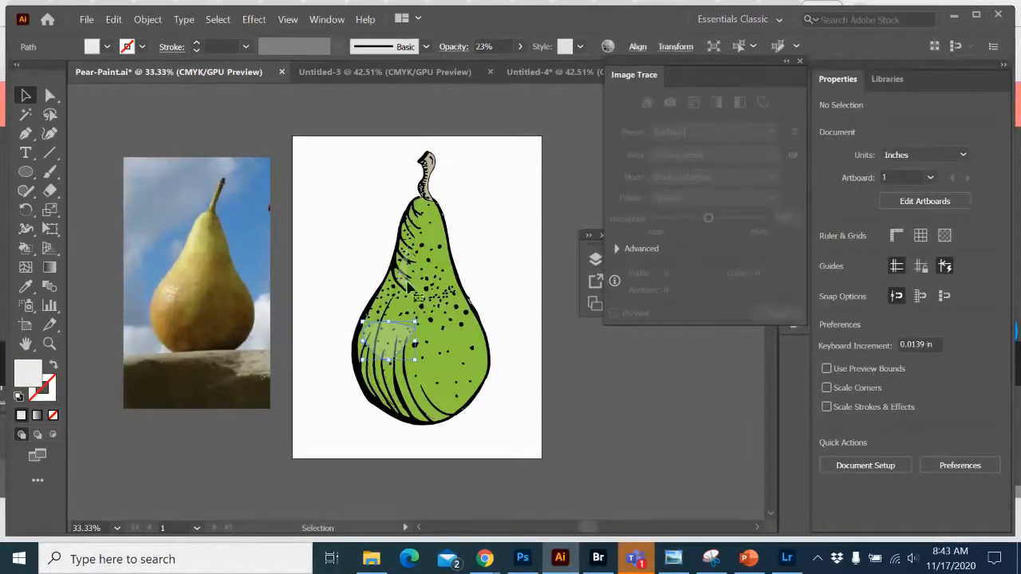
left_click(405, 278, "shift")
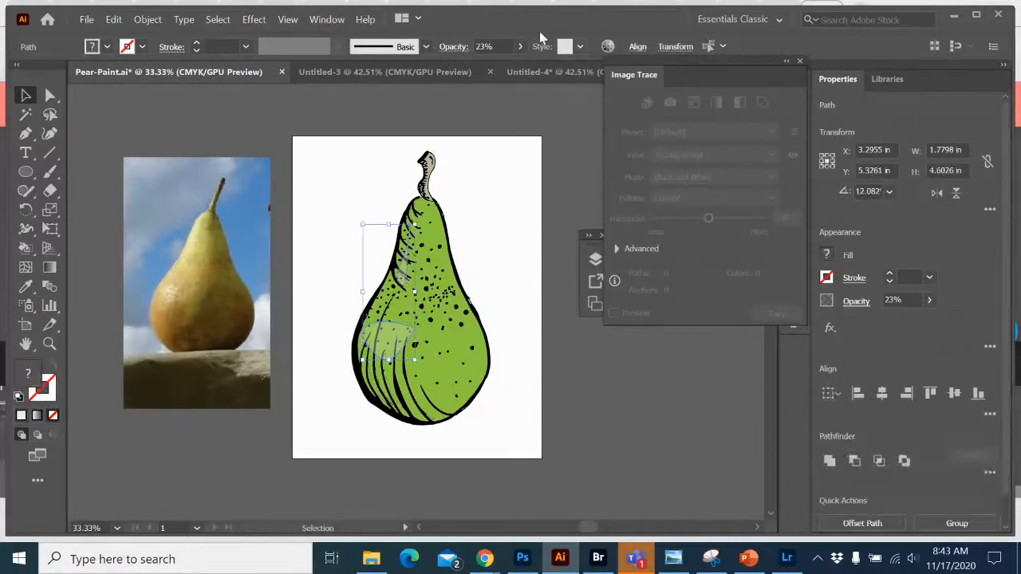
left_click(520, 46)
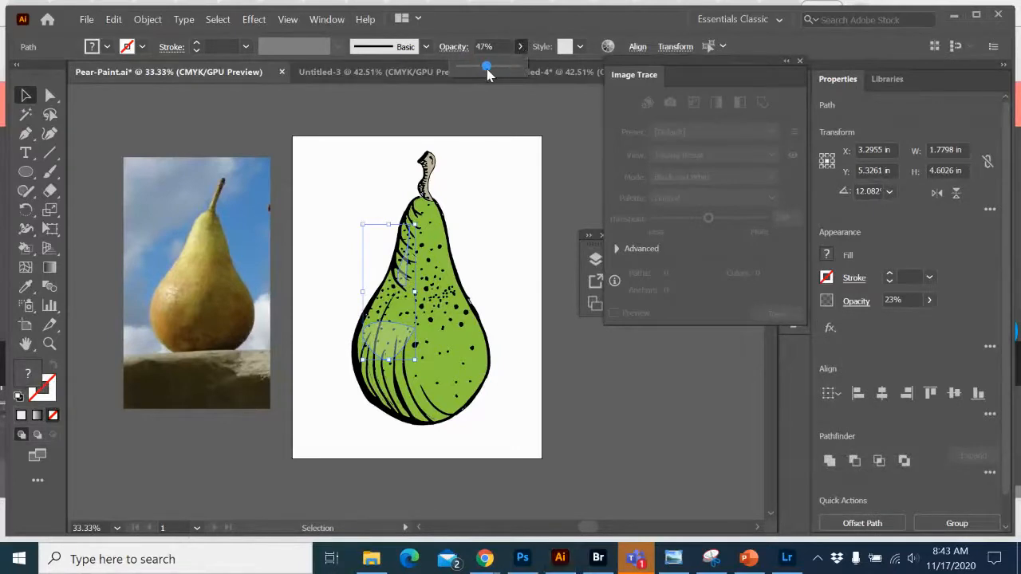
left_click_drag(488, 74, 477, 73)
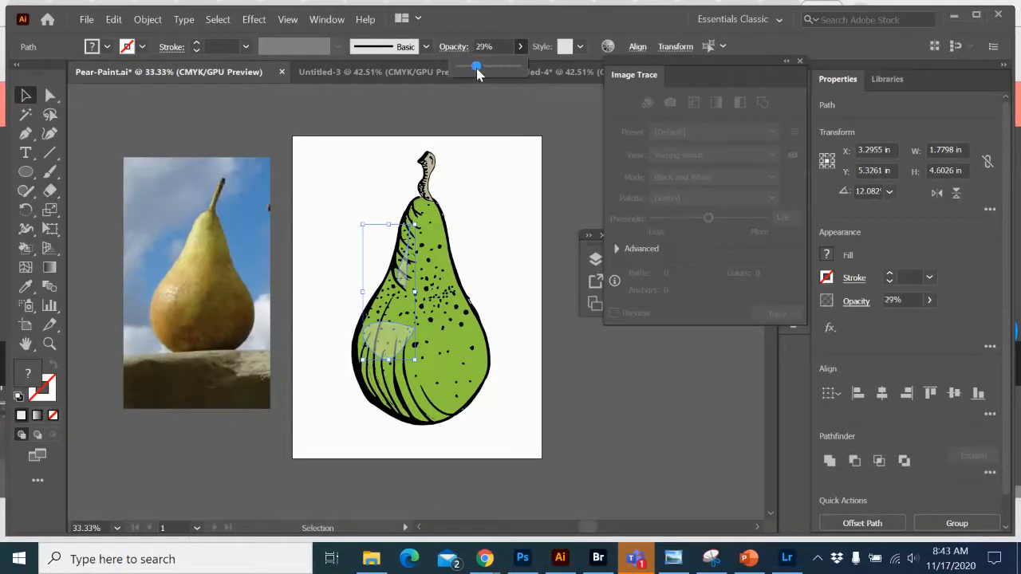
left_click(352, 168)
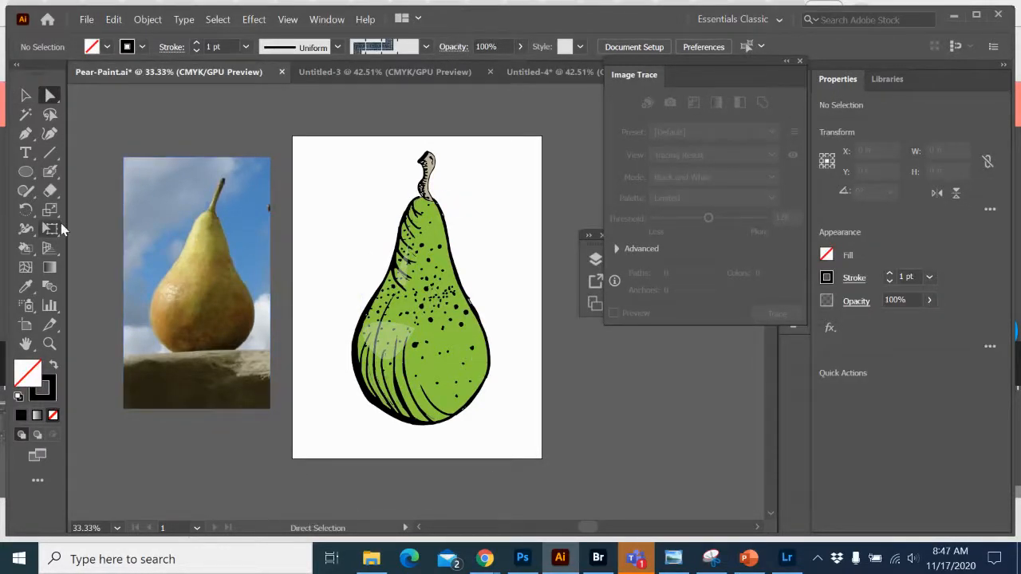
Draw an ellipse about 3.64 by 4.24 in over the pear's lower right side and fill it with black
left_click(24, 173)
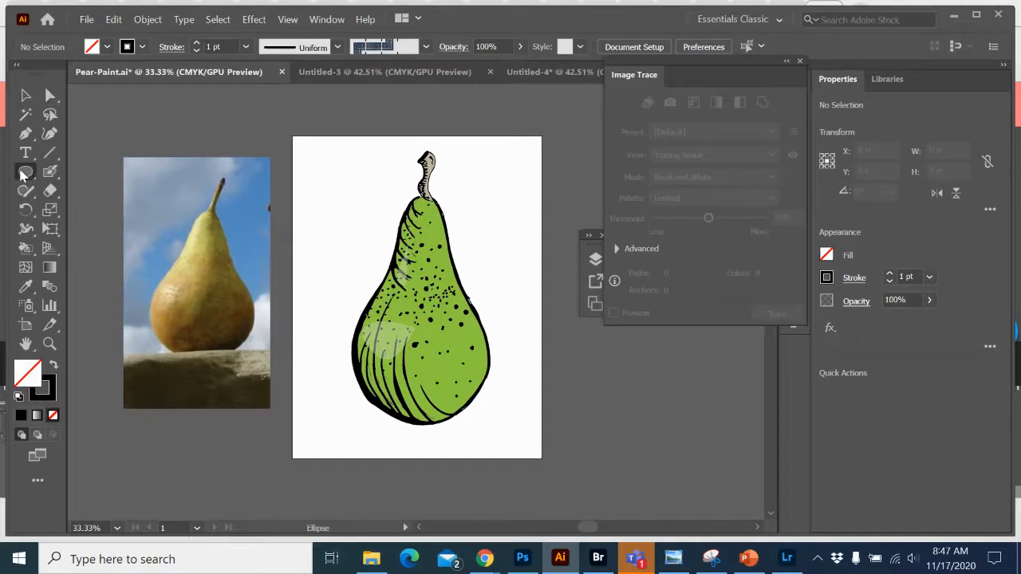
left_click_drag(402, 289, 508, 413)
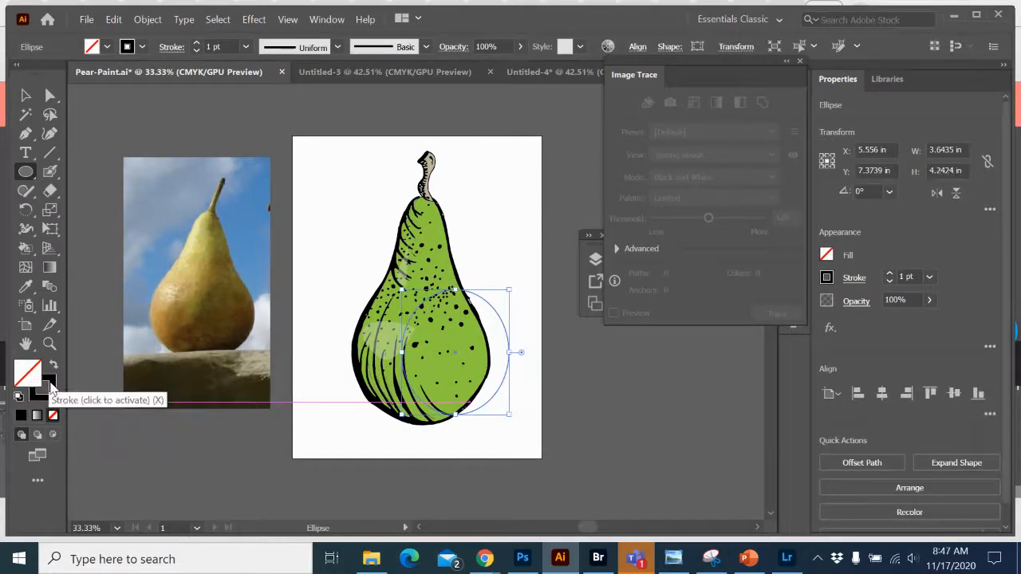
left_click_drag(33, 375, 28, 373)
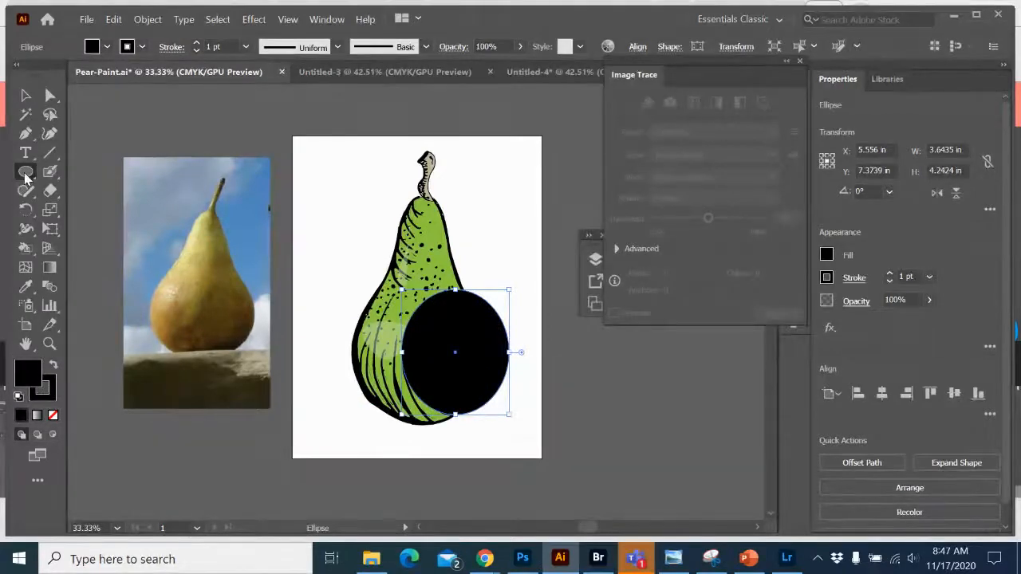
Move the black ellipse clear of the pear and overlap a duplicate on it, offset about 1.4 in to the left
left_click(25, 95)
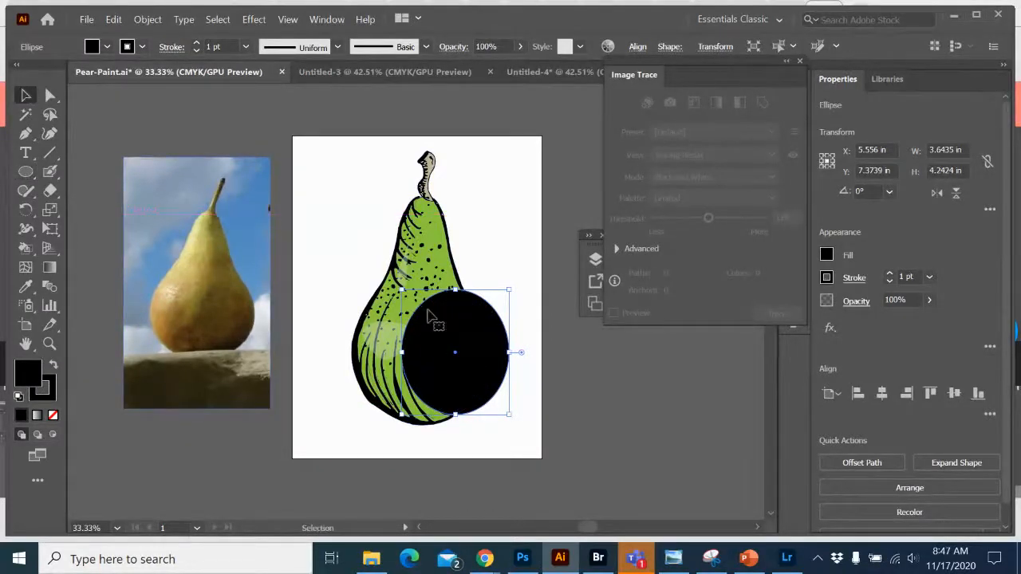
left_click_drag(428, 317, 552, 372)
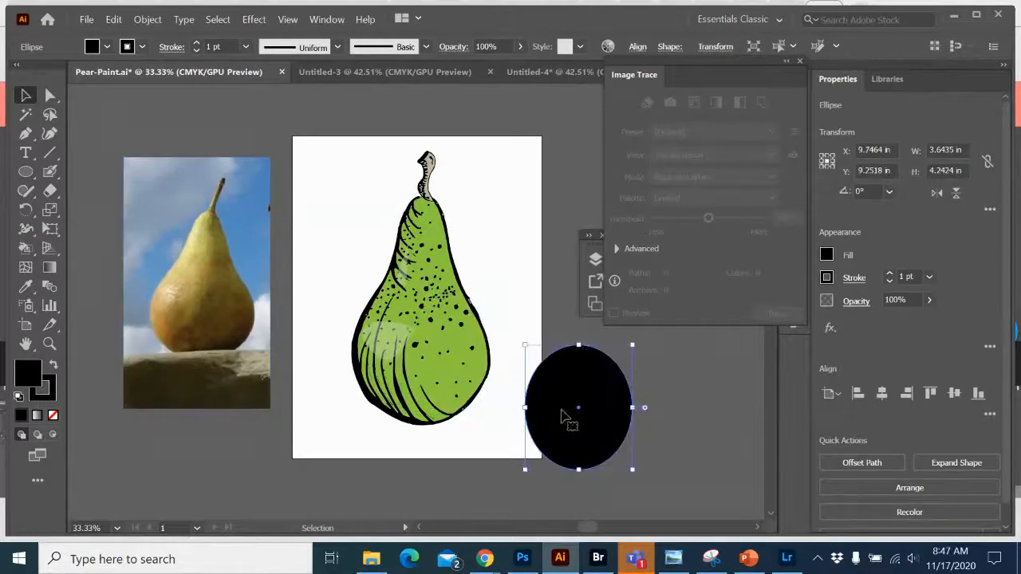
key("ctrl")
key("ctrl+c")
key("ctrl+v")
left_click_drag(421, 266, 541, 375)
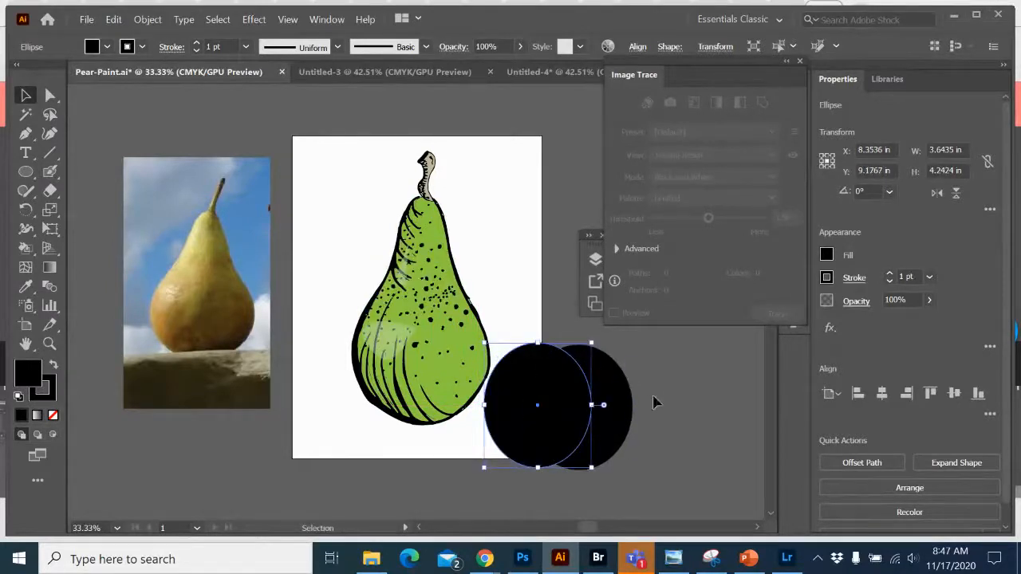
left_click(683, 422)
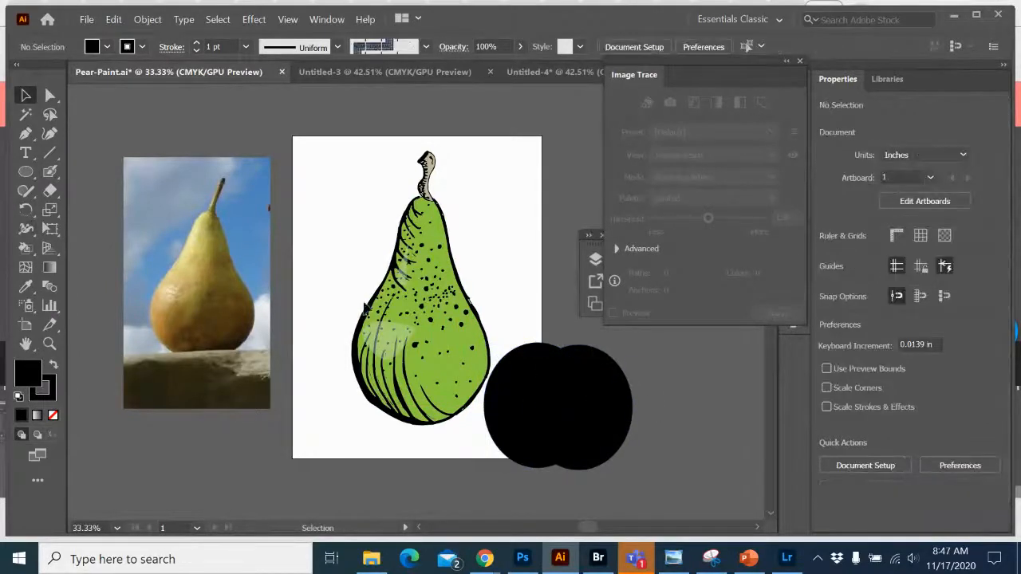
Subtract the left ellipse and the overlap with Shape Builder, leaving a black crescent from the right ellipse
left_click(605, 448)
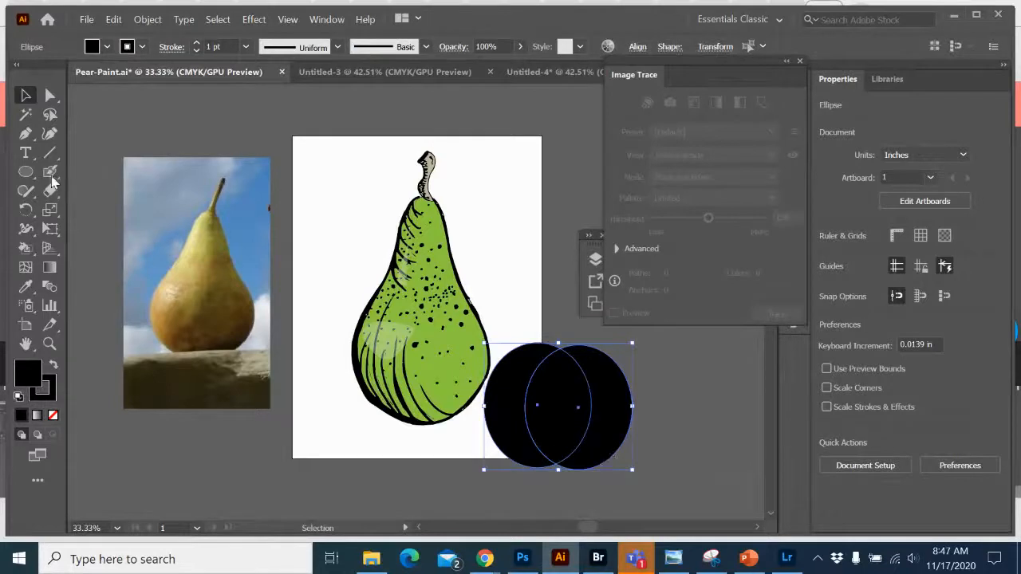
left_click_drag(26, 247, 59, 250)
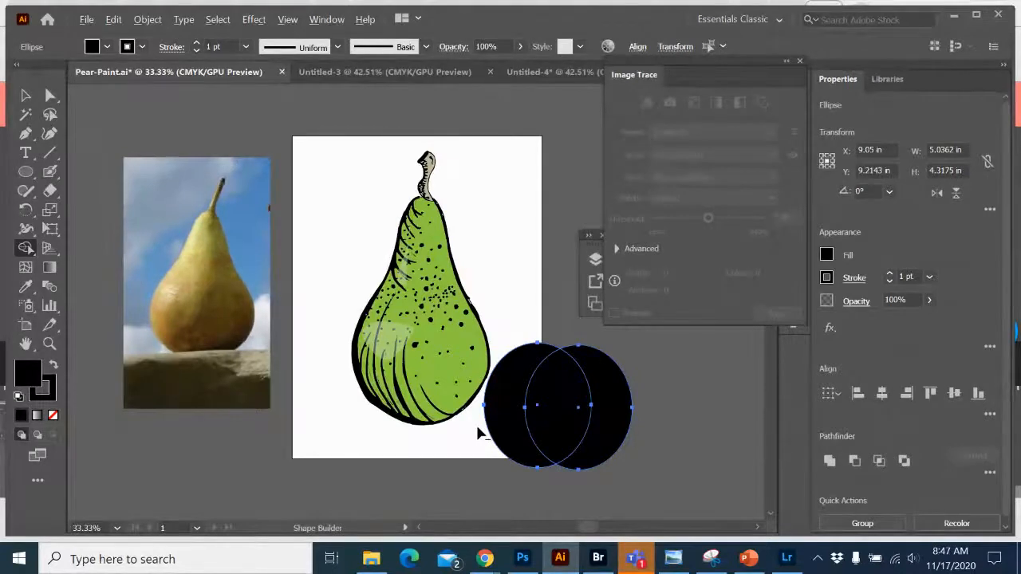
left_click_drag(477, 427, 540, 435)
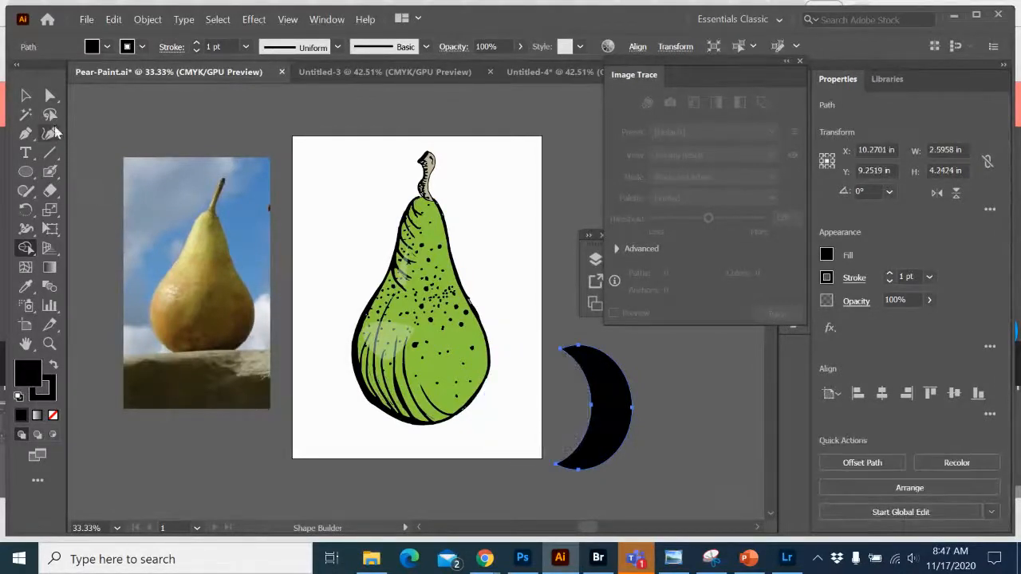
Fit the black crescent along the pear's lower right edge, resizing it to about 3.14 by 4.33 in
left_click(27, 95)
left_click_drag(614, 447, 397, 424)
left_click(423, 437)
left_click(414, 417)
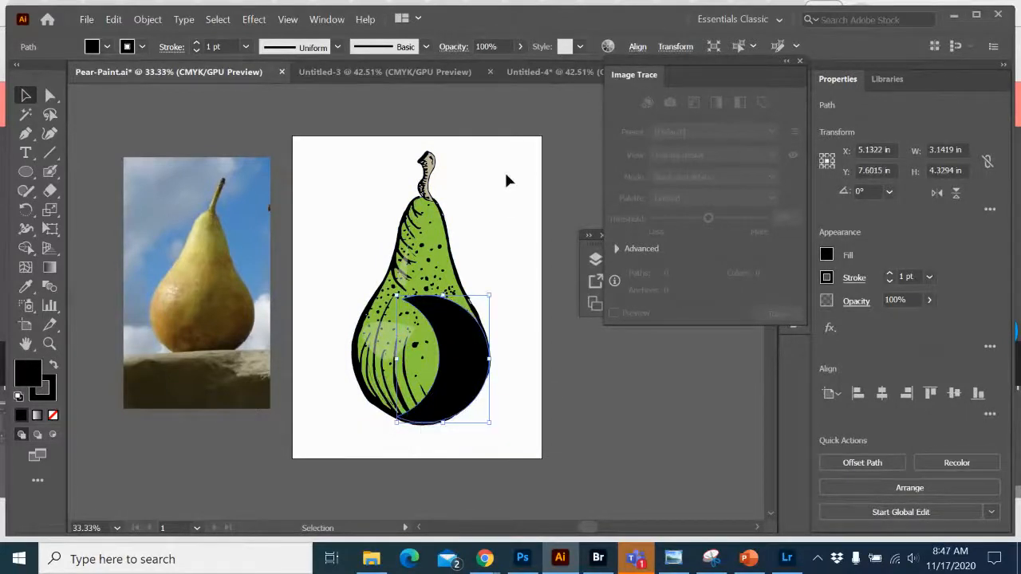
Lower the opacity of the crescent shadow on the pear to 11% and deselect it
left_click(517, 47)
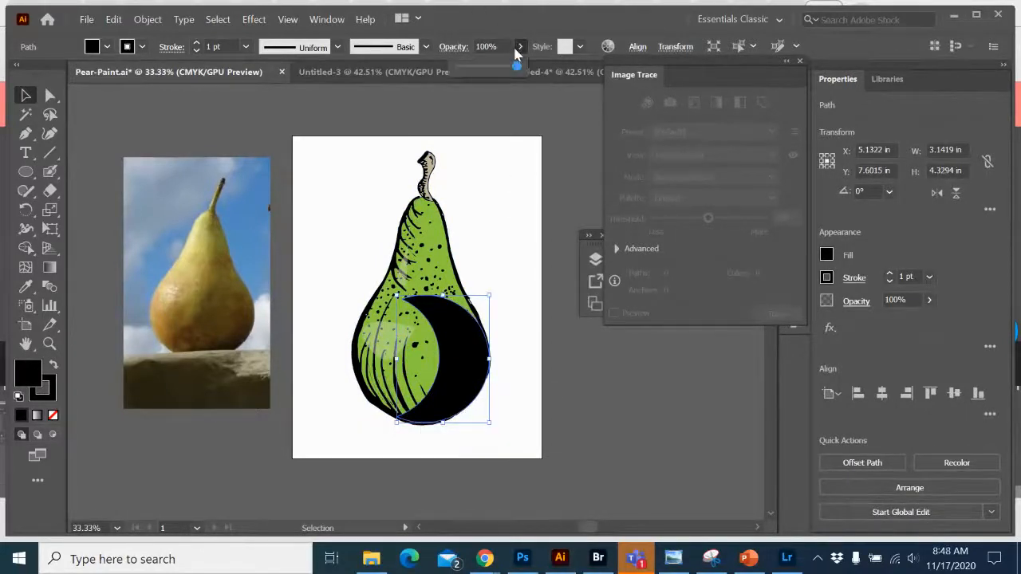
left_click(467, 69)
left_click(503, 159)
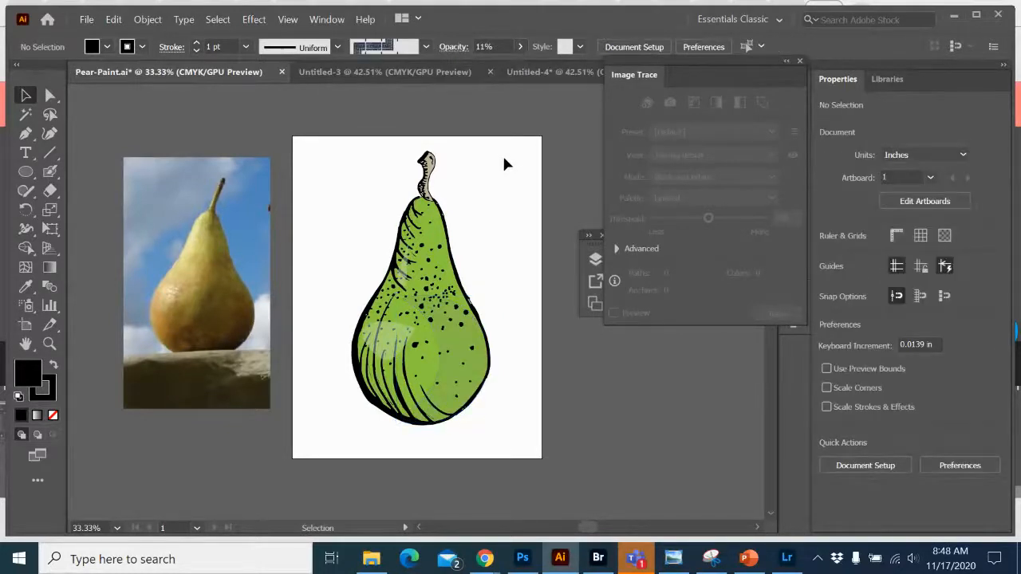
Draw a black ellipse about 4.63 by 3.35 in at the pear's lower right as a cast shadow with 19% opacity
left_click(25, 172)
left_click_drag(391, 343, 534, 445)
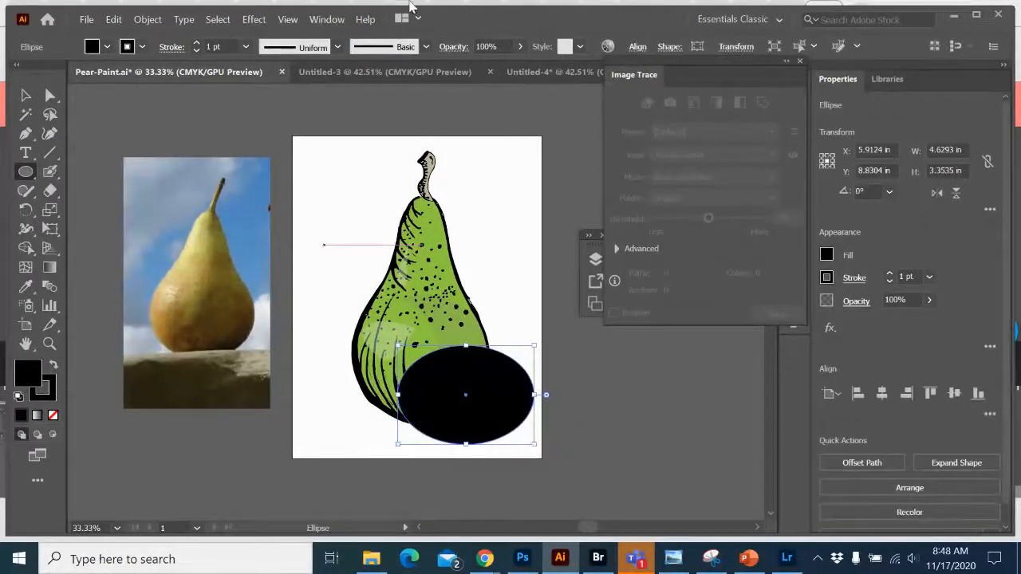
left_click(520, 47)
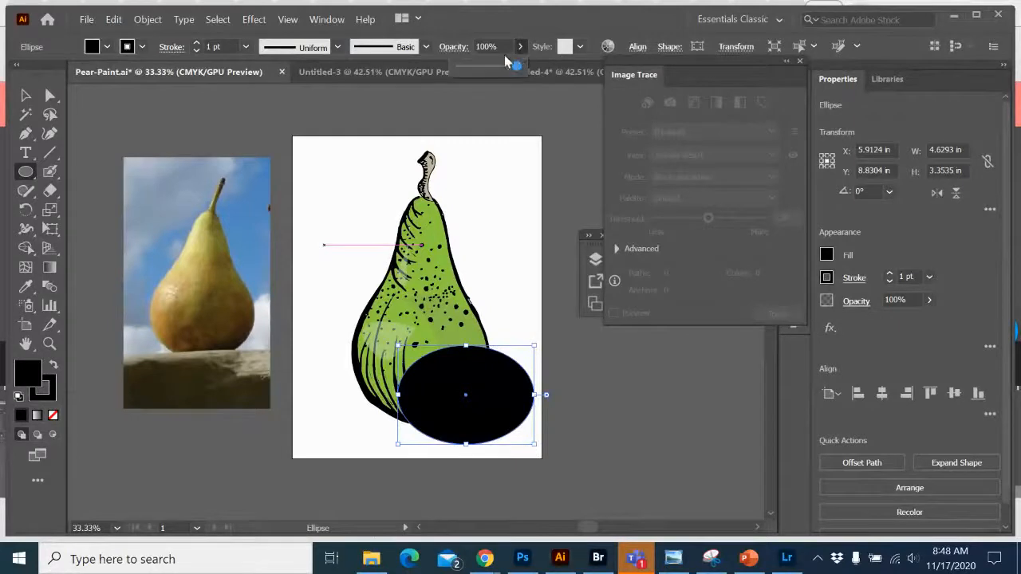
left_click_drag(524, 66, 487, 69)
left_click_drag(482, 69, 471, 67)
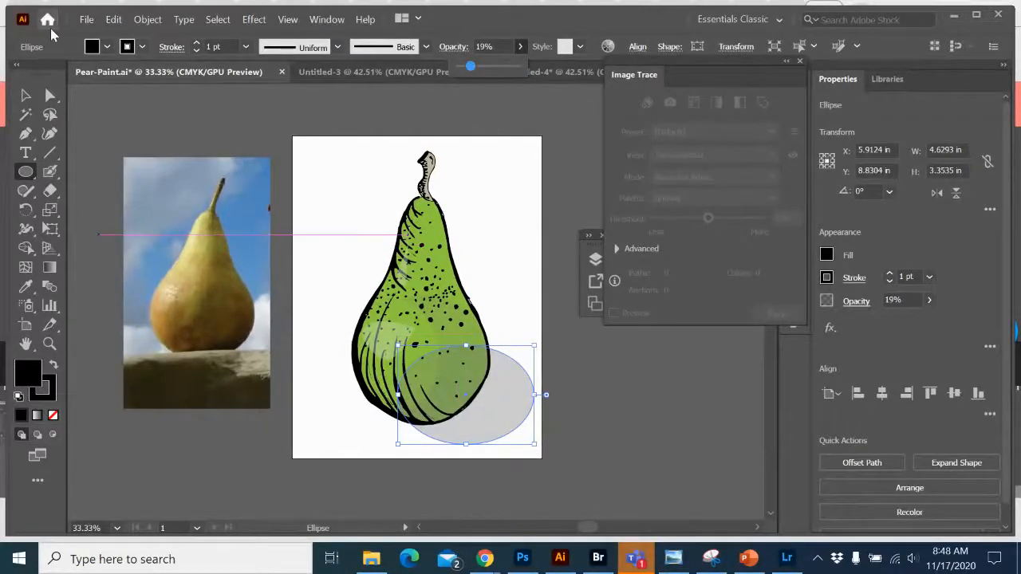
Send the cast-shadow ellipse behind the pear and shift it slightly up and to the left
left_click(26, 96)
left_click(180, 121)
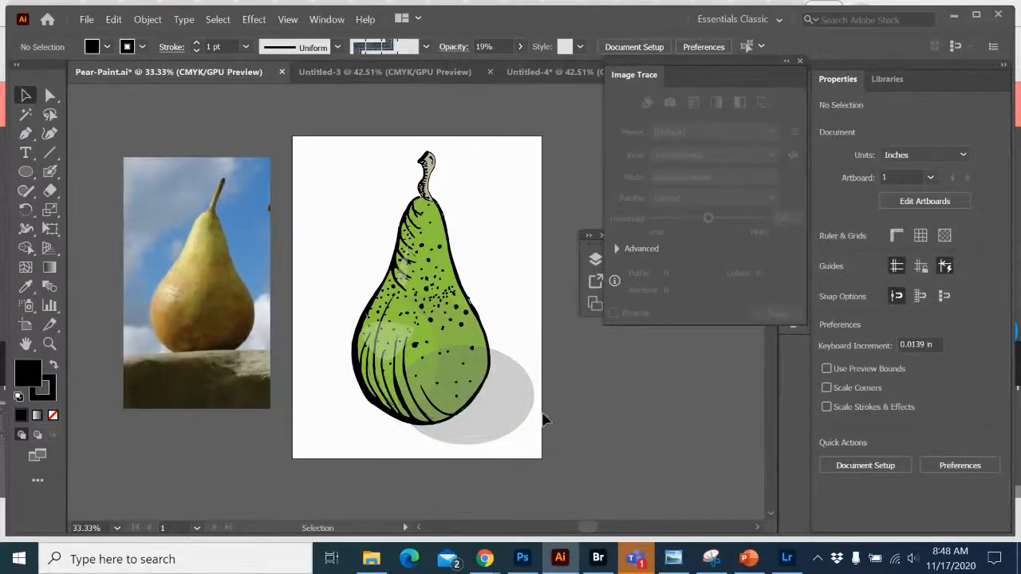
left_click(502, 401)
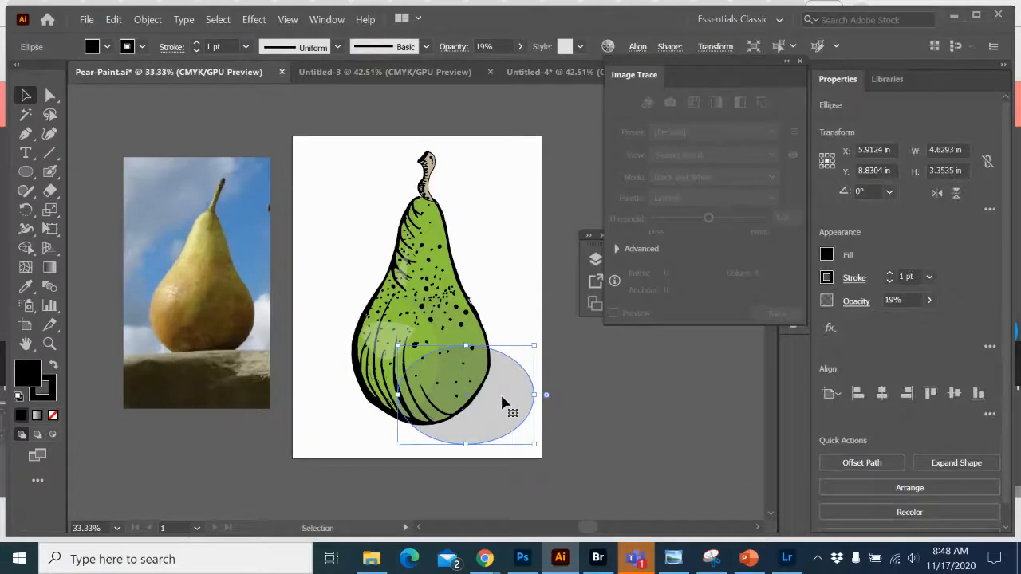
right_click(500, 393)
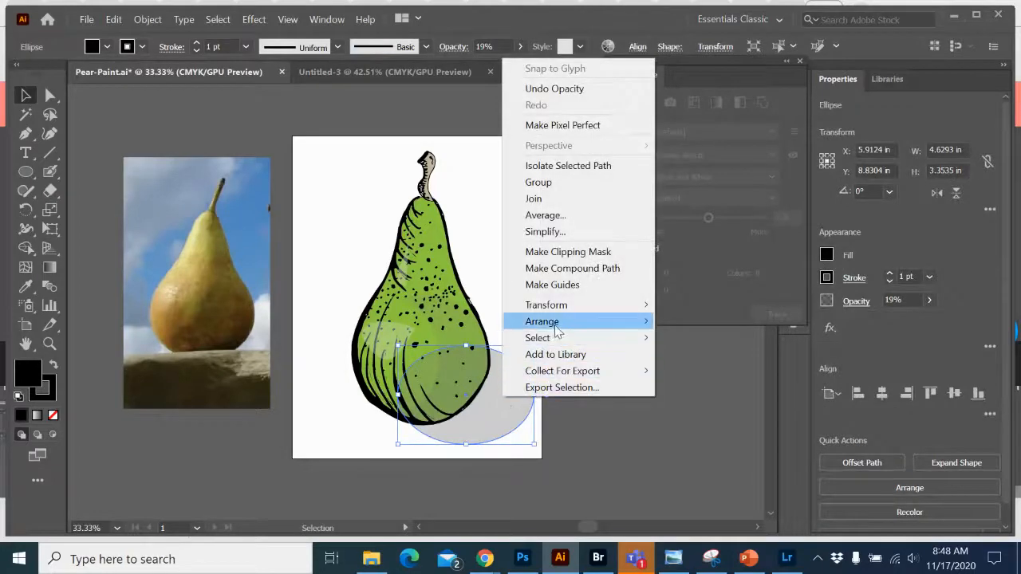
mouse_move(550, 321)
left_click(410, 370)
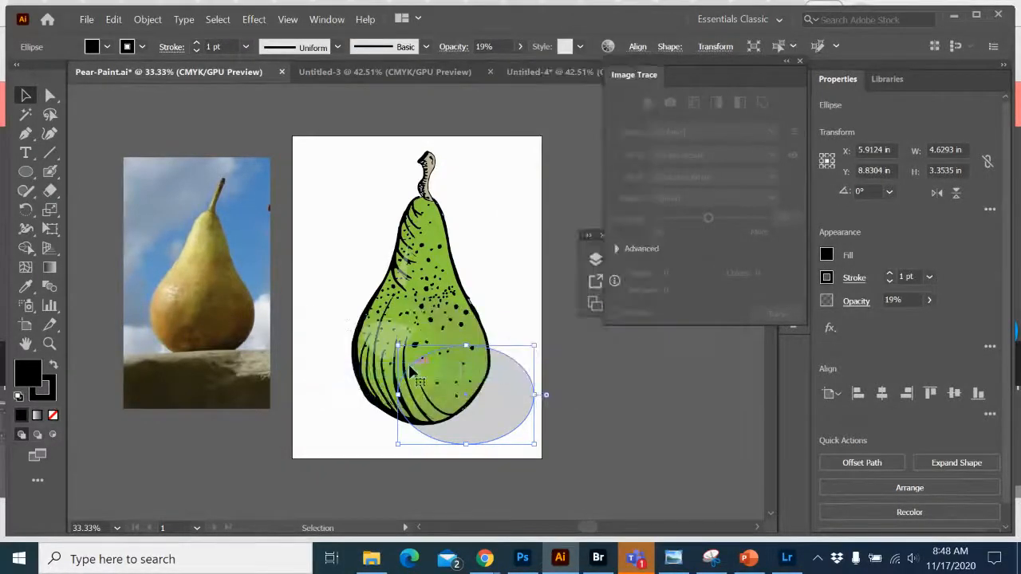
left_click(343, 261)
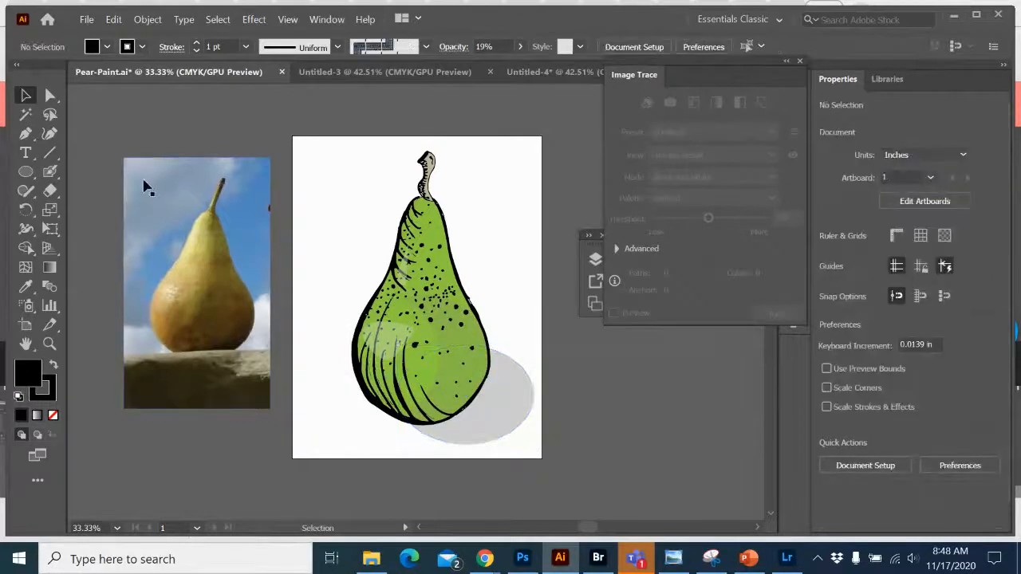
left_click_drag(509, 404, 495, 394)
left_click(520, 269)
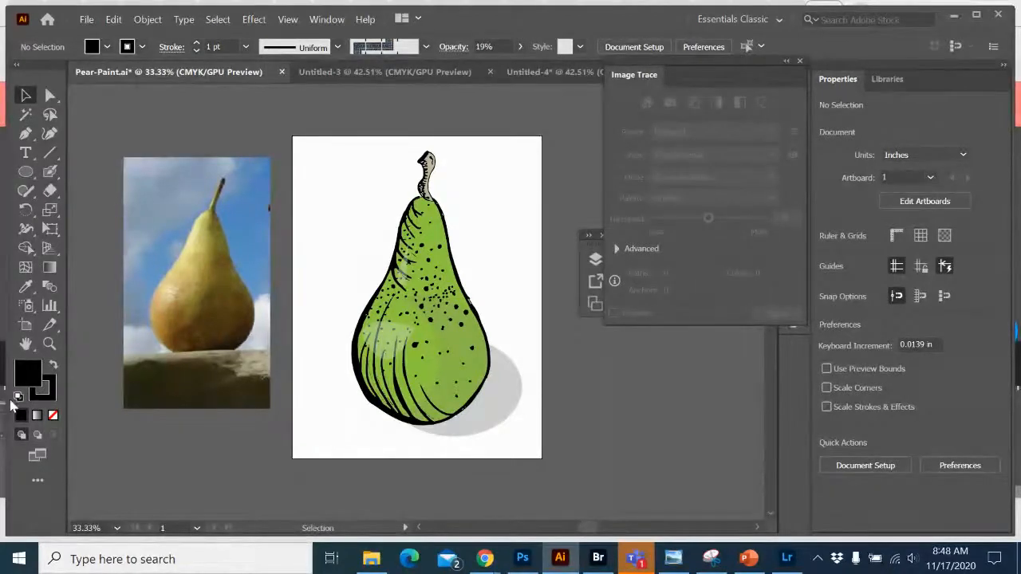
Remove the lower highlight and the narrow upper highlight from the drawn pear
left_click(395, 342)
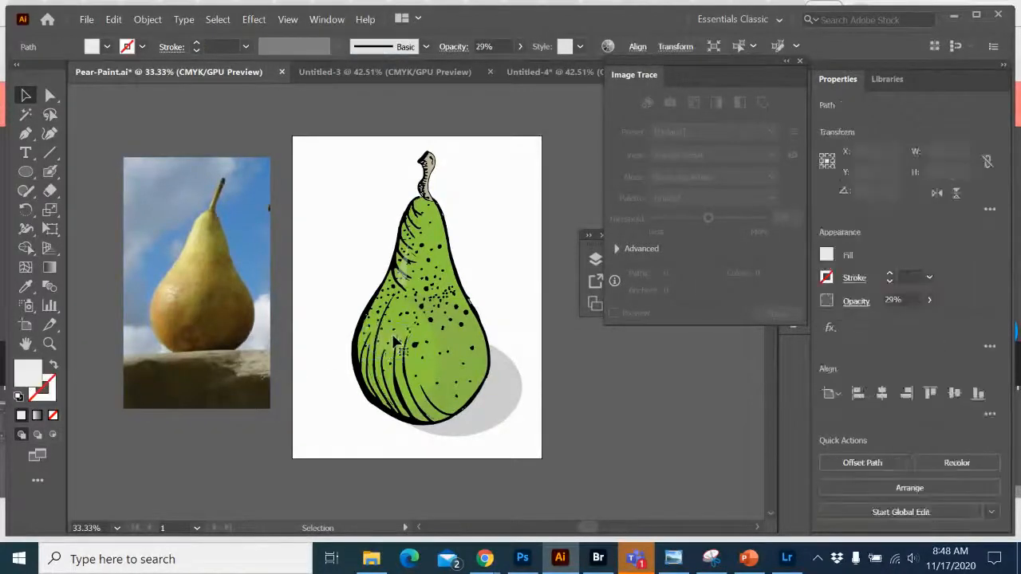
left_click(311, 394)
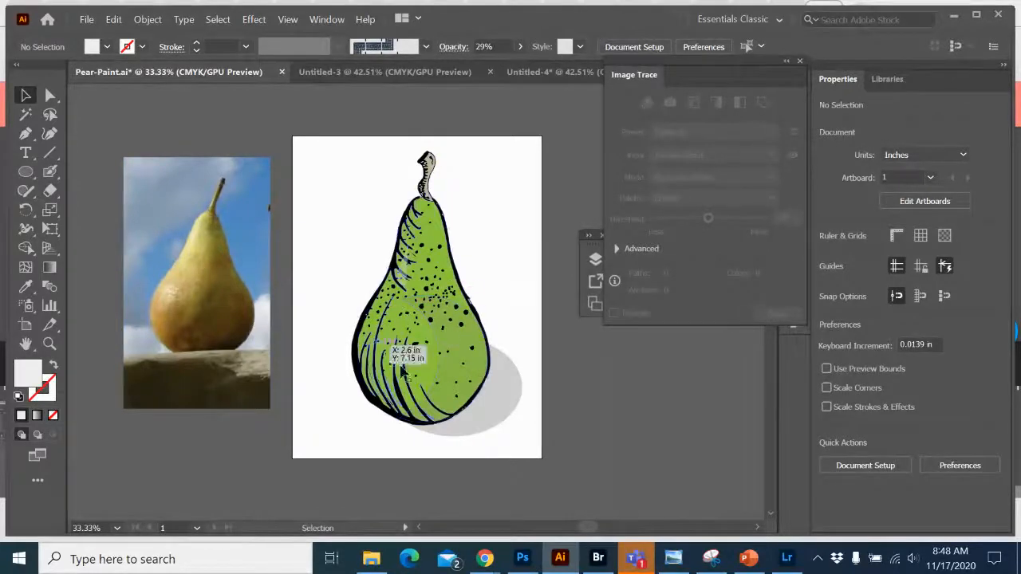
left_click(417, 271)
left_click_drag(416, 267, 407, 266)
left_click(356, 271)
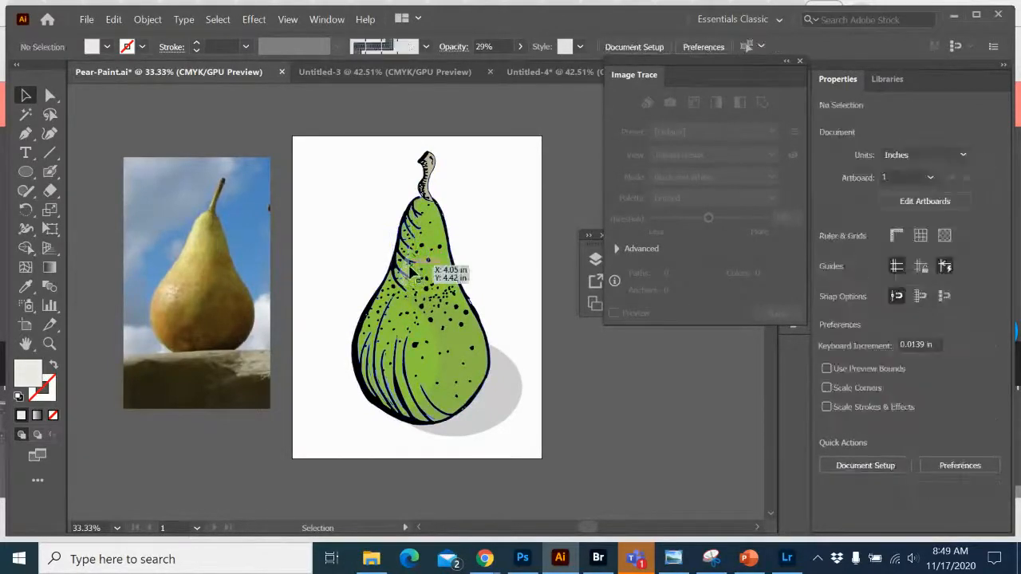